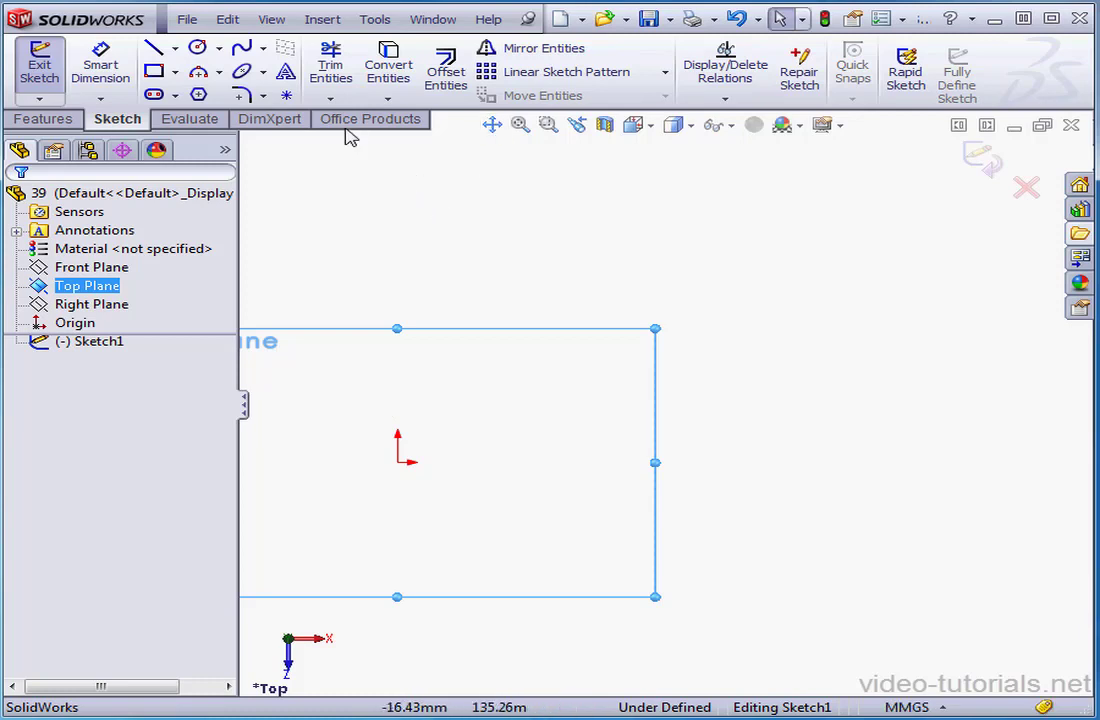
Sketch a four-point S-shaped spline from the origin, with intermediate points at about (57, 40) and (115, 5) mm
left_click(241, 48)
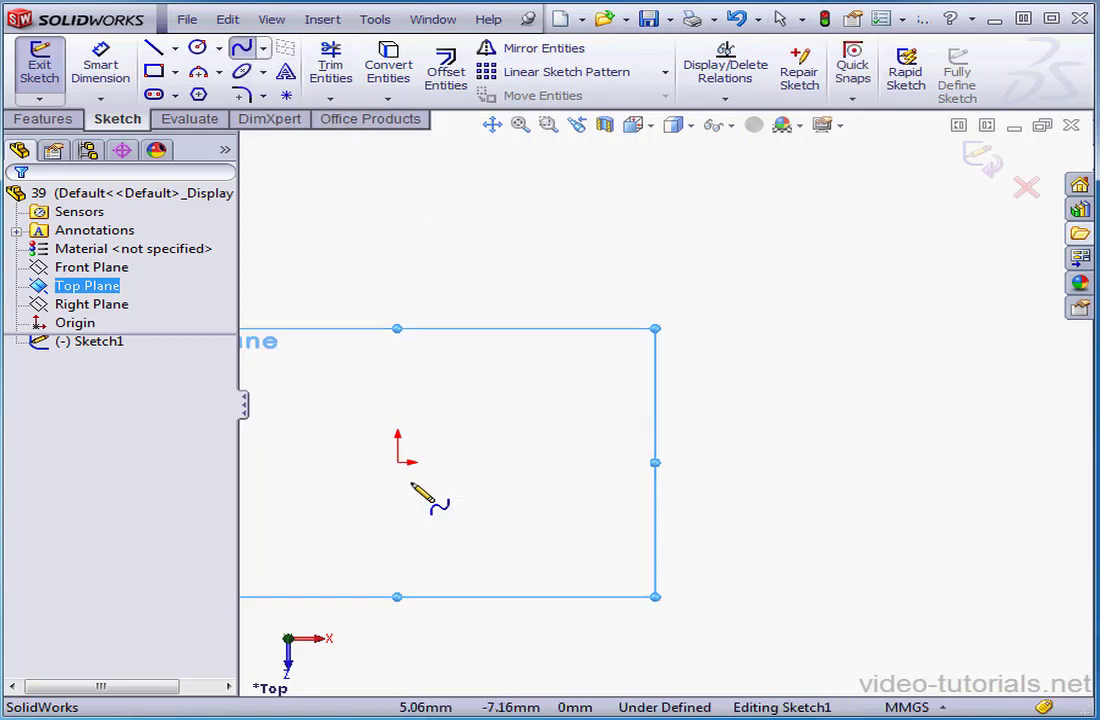
left_click(398, 461)
left_click(565, 366)
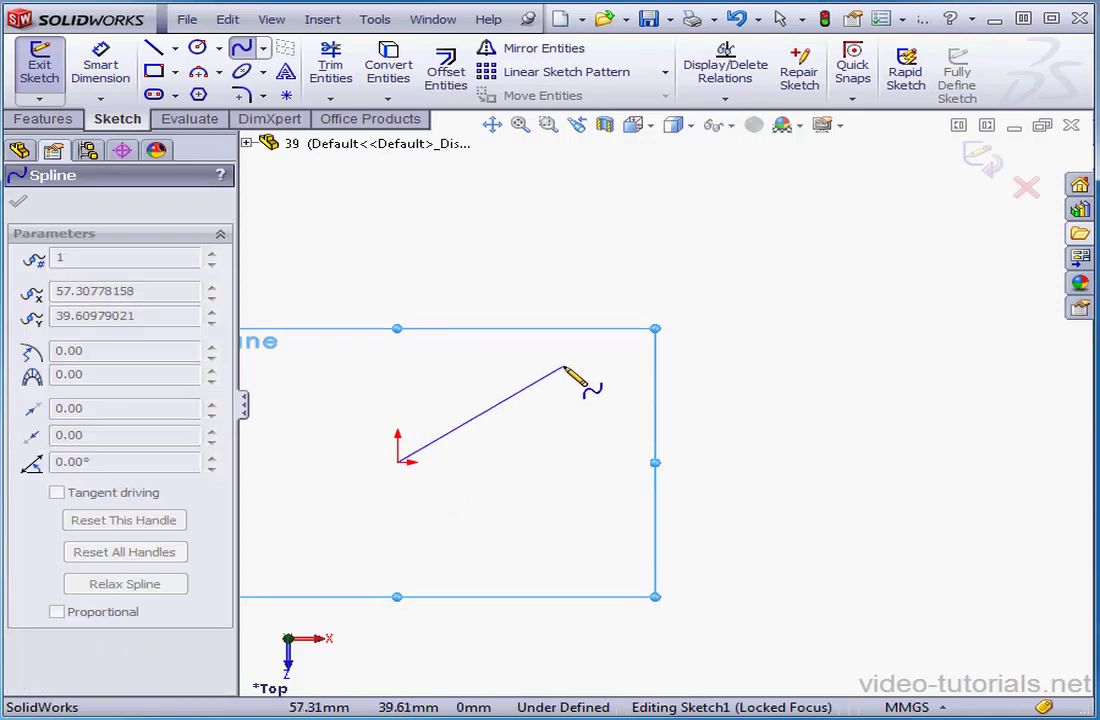
right_click(908, 345)
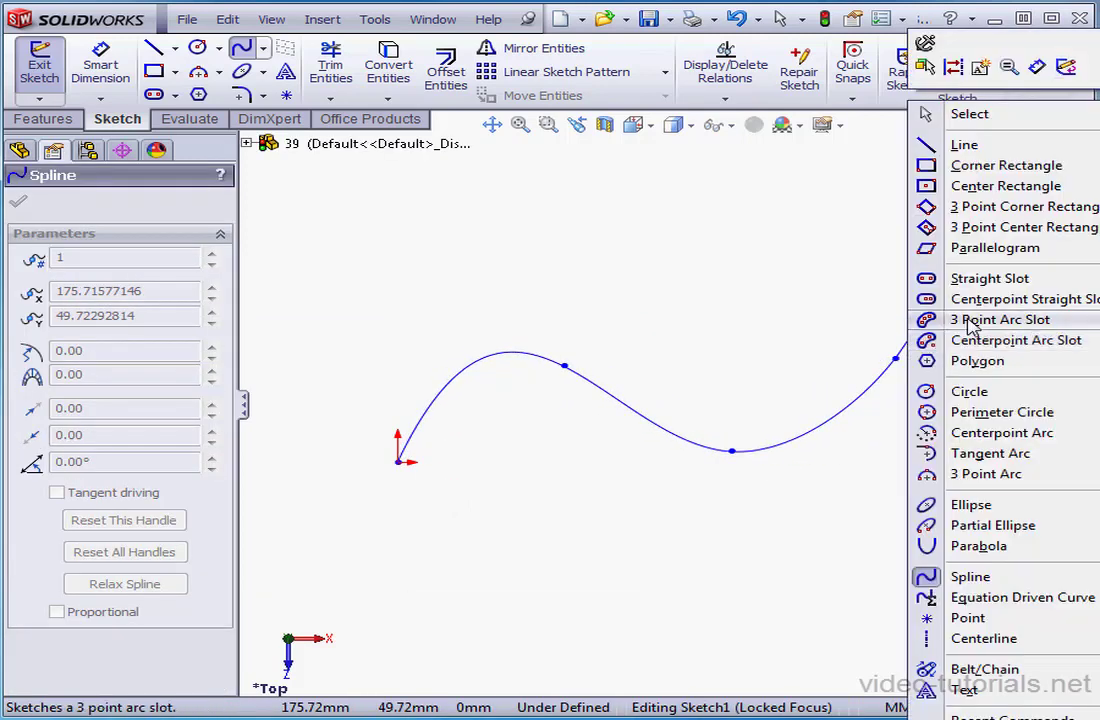
left_click(925, 110)
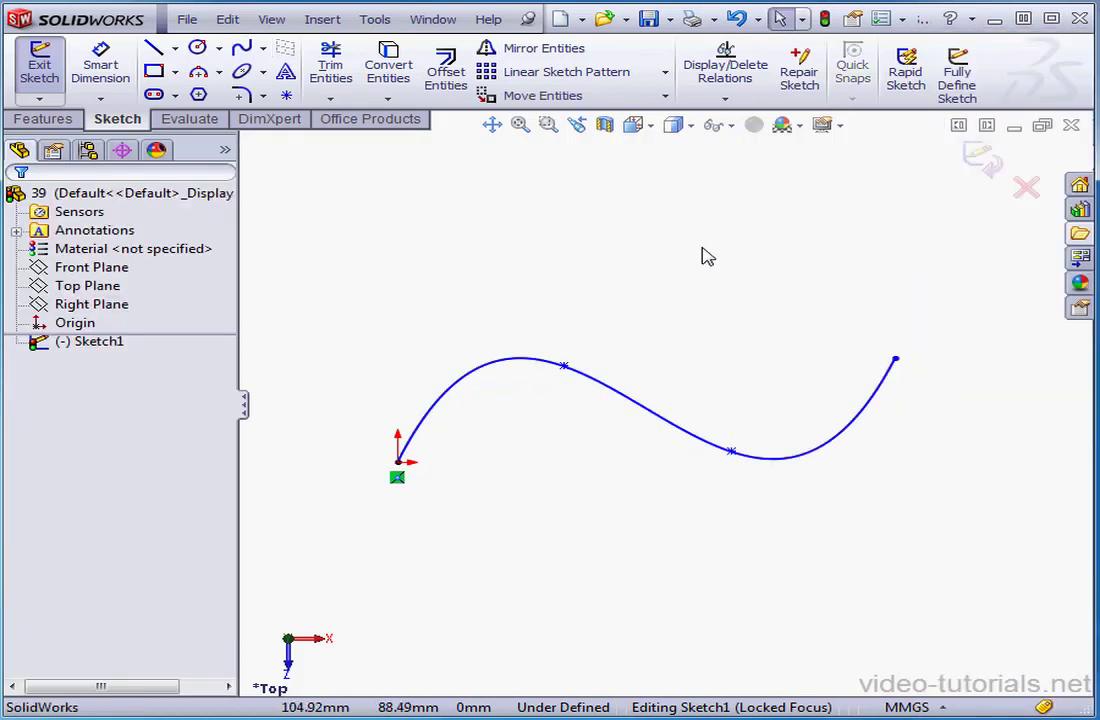
Sketch a horizontal centerline about 181 mm long from the origin, passing beneath the spline
left_click(174, 48)
left_click(205, 90)
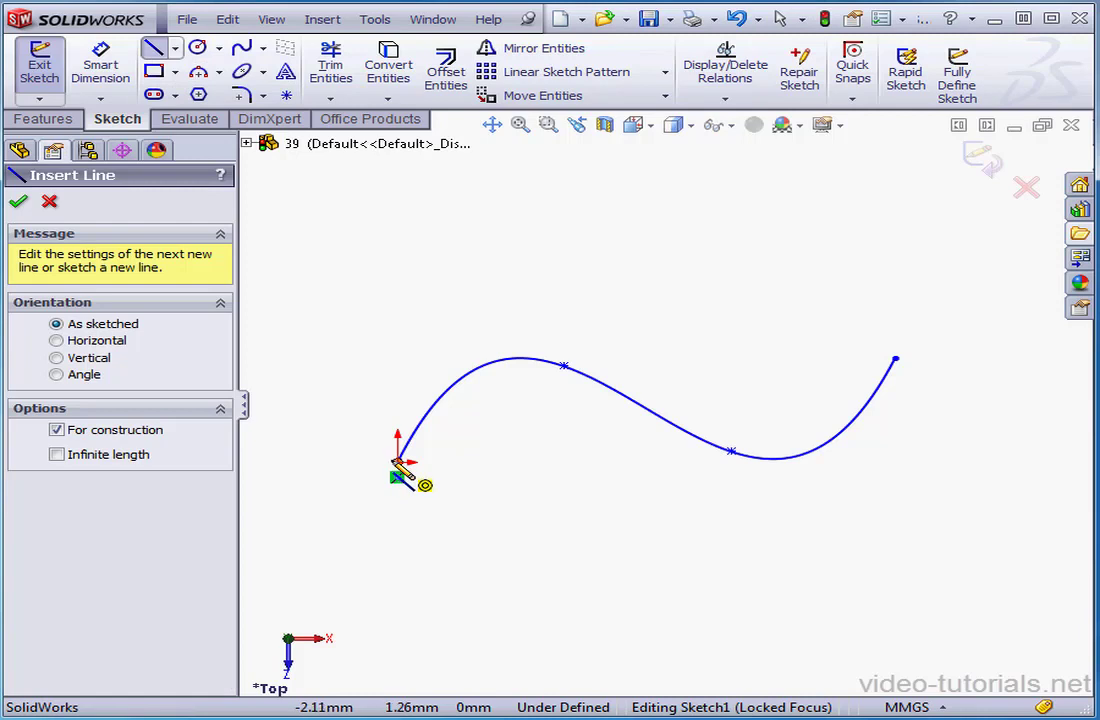
left_click(398, 462)
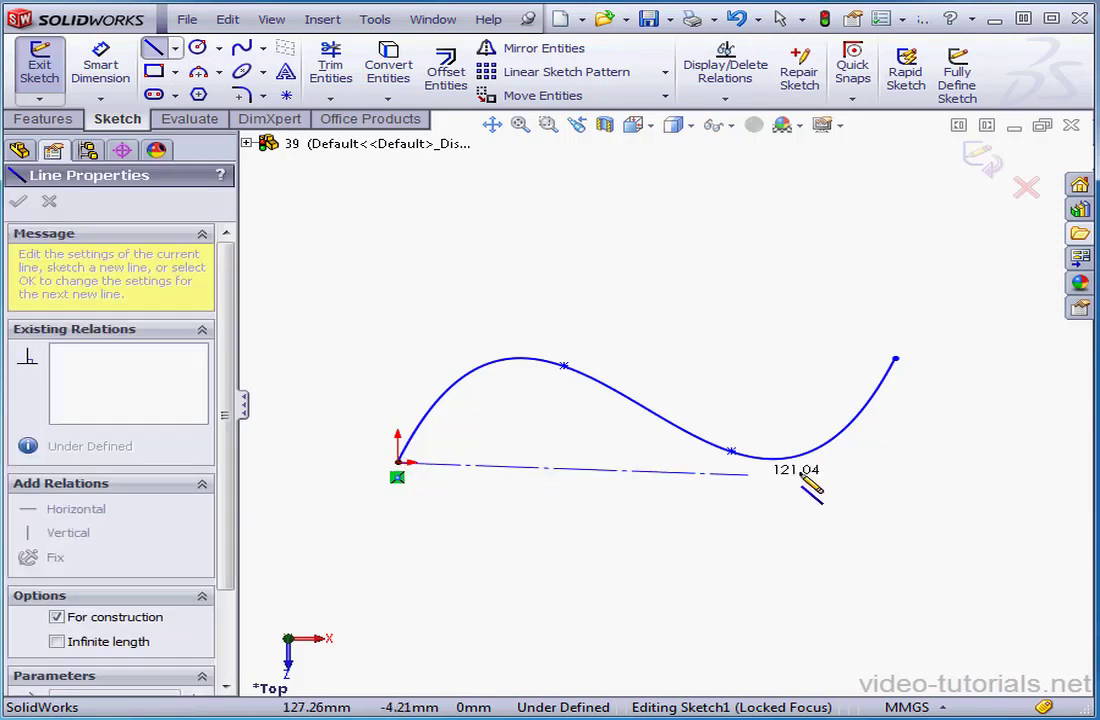
left_click(922, 462)
right_click(922, 462)
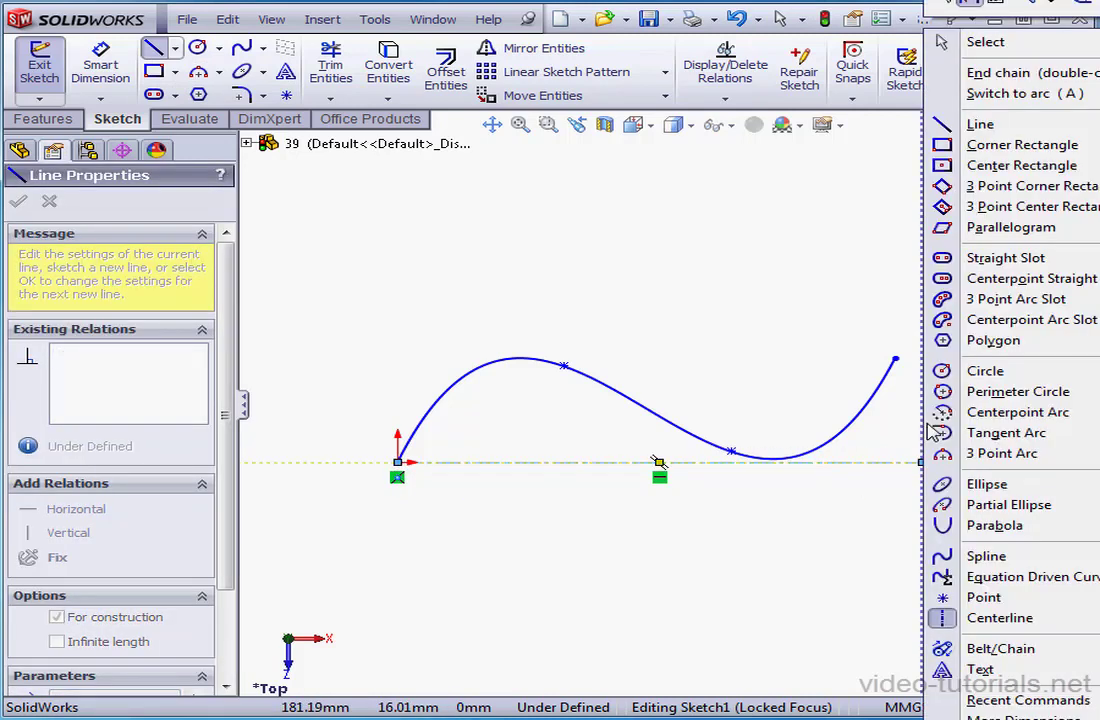
left_click(1018, 48)
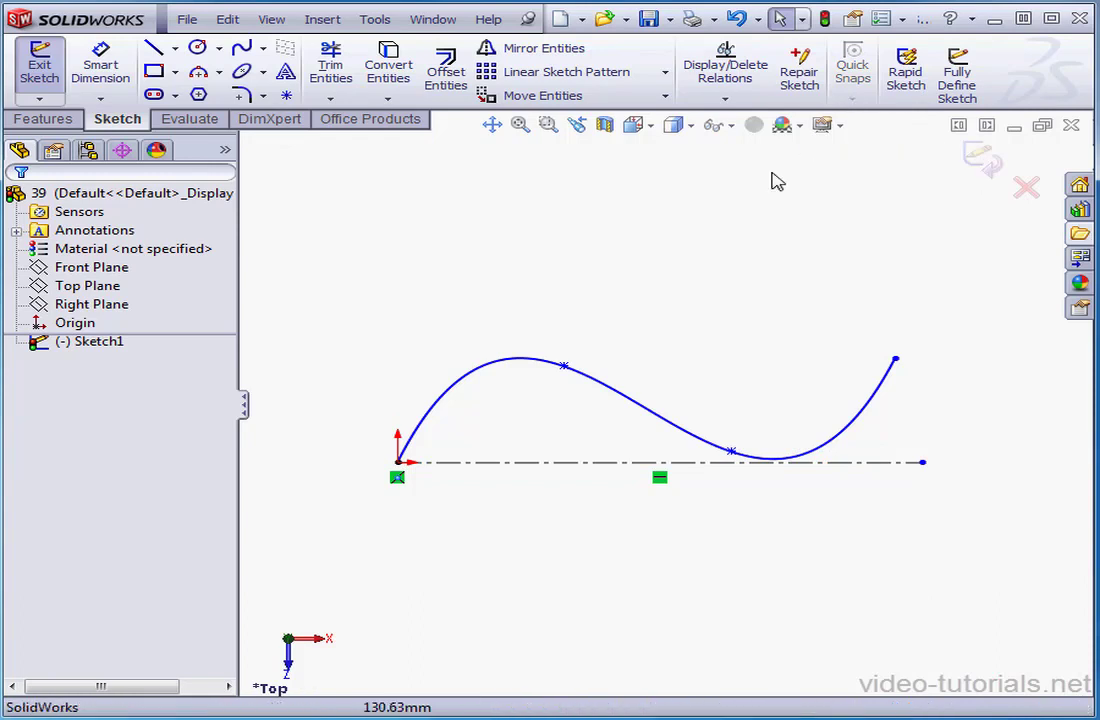
Dimension the vertical distance from the centerline to the spline's first intermediate point, accepting it as drawn
left_click(101, 66)
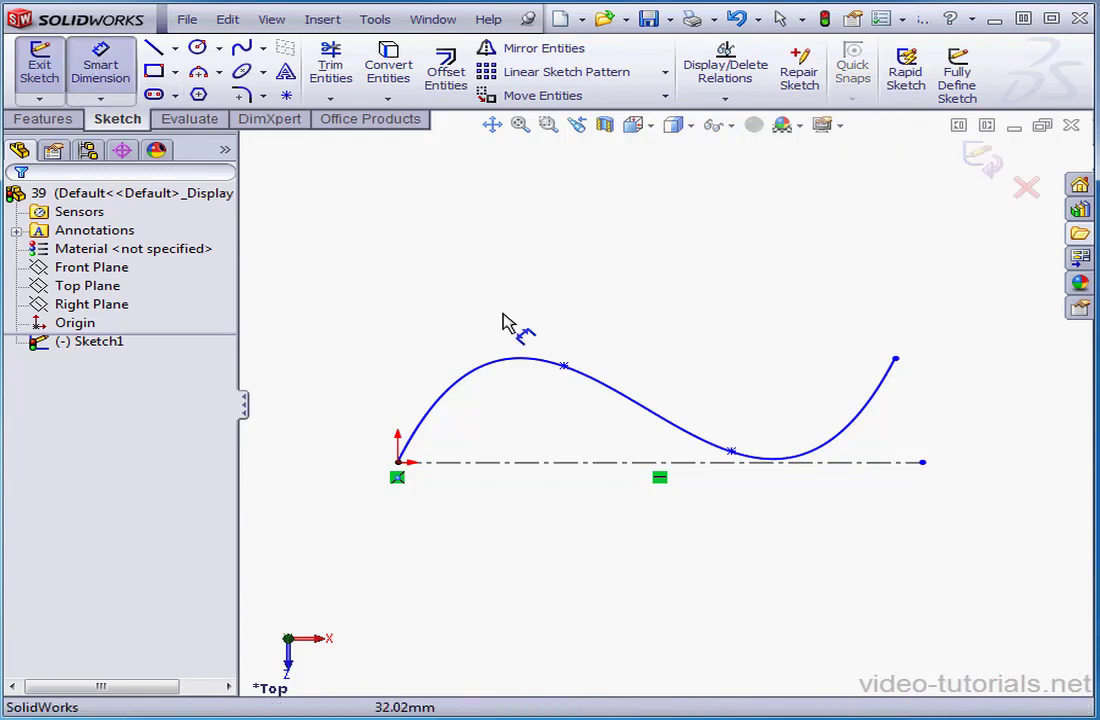
left_click(564, 367)
left_click(556, 470)
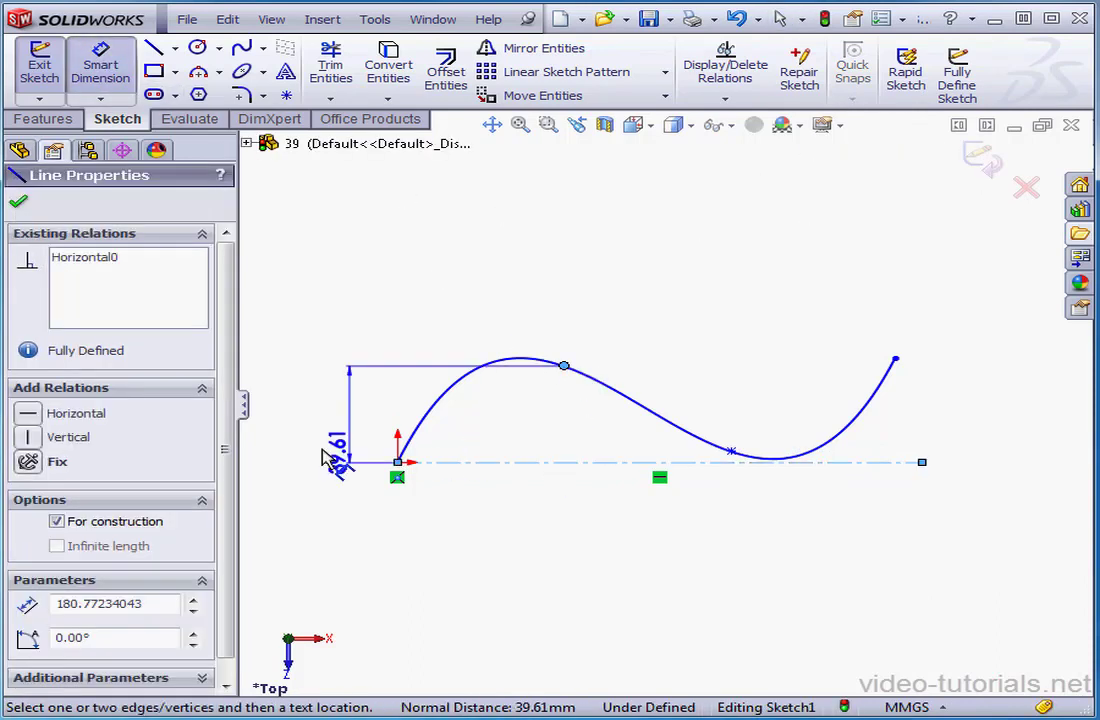
left_click(370, 445)
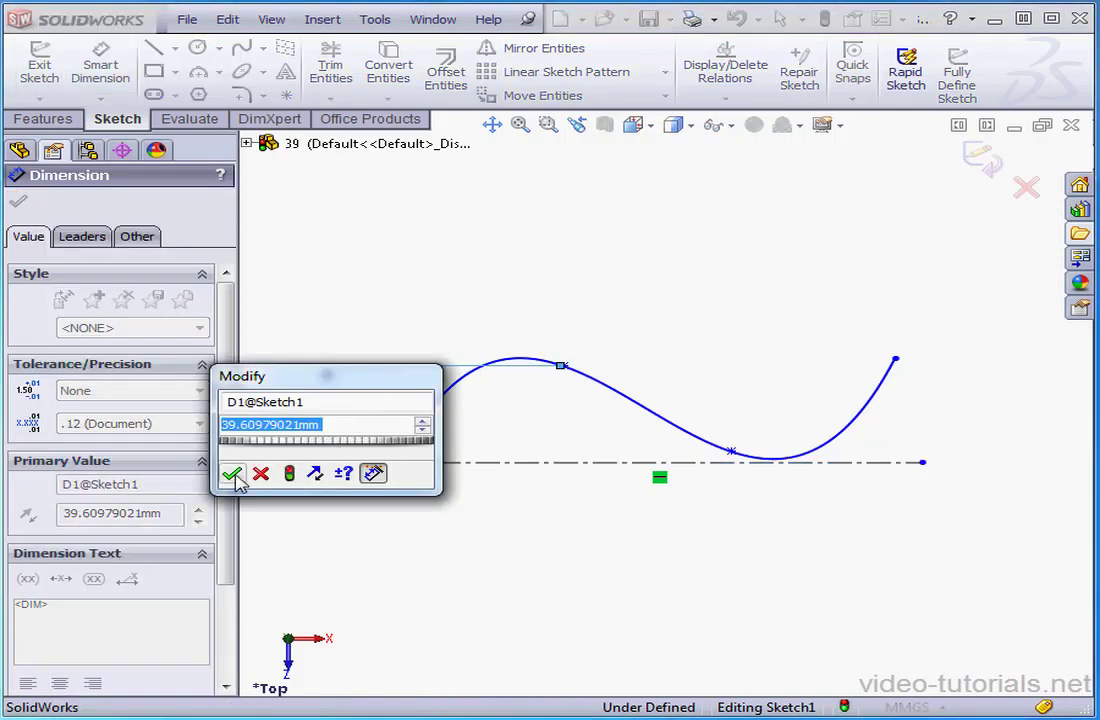
left_click(232, 474)
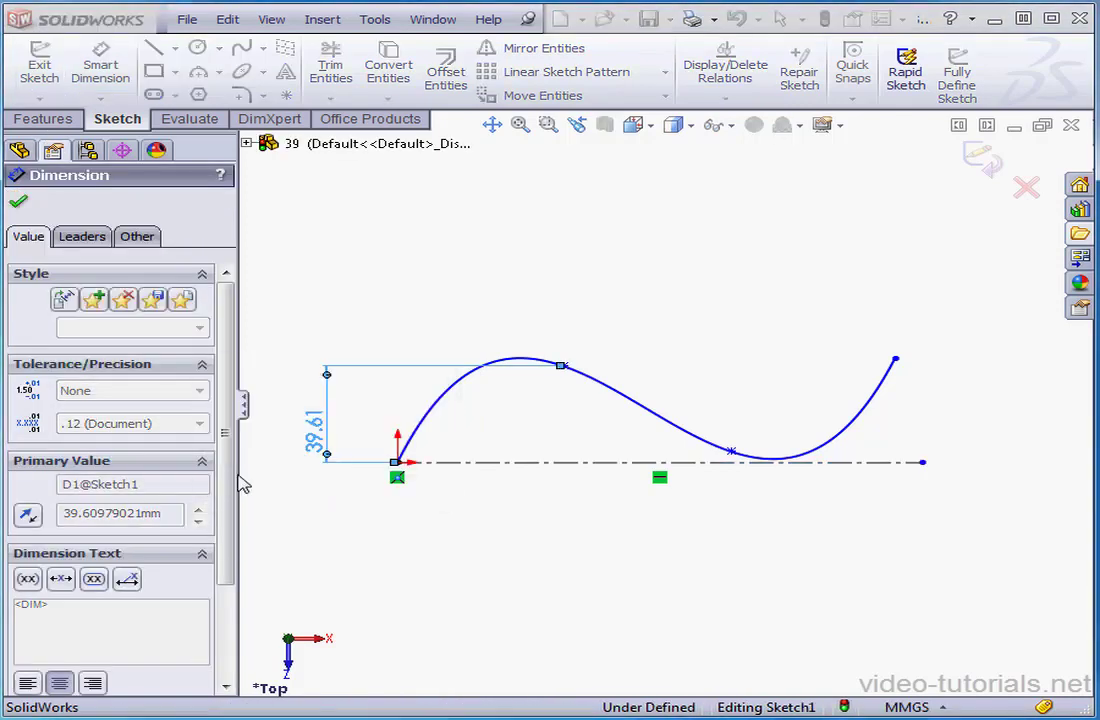
Dimension the horizontal distance from the origin to the spline's first intermediate point, accepting it as drawn
left_click(397, 462)
left_click(563, 366)
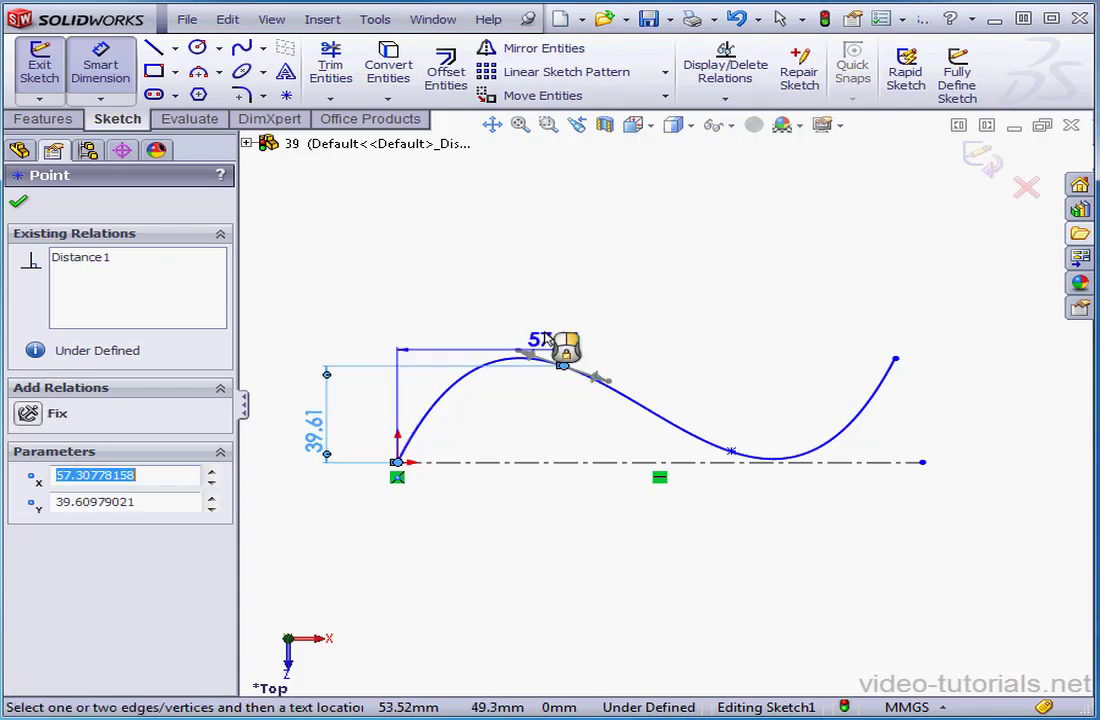
left_click(491, 305)
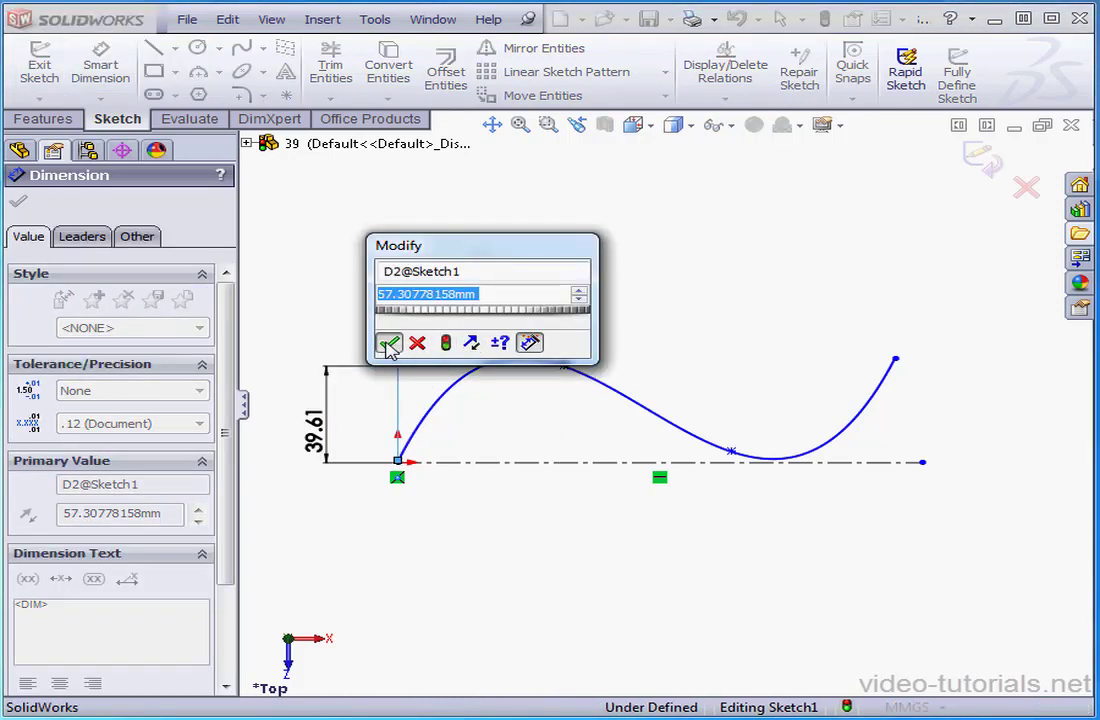
left_click(386, 342)
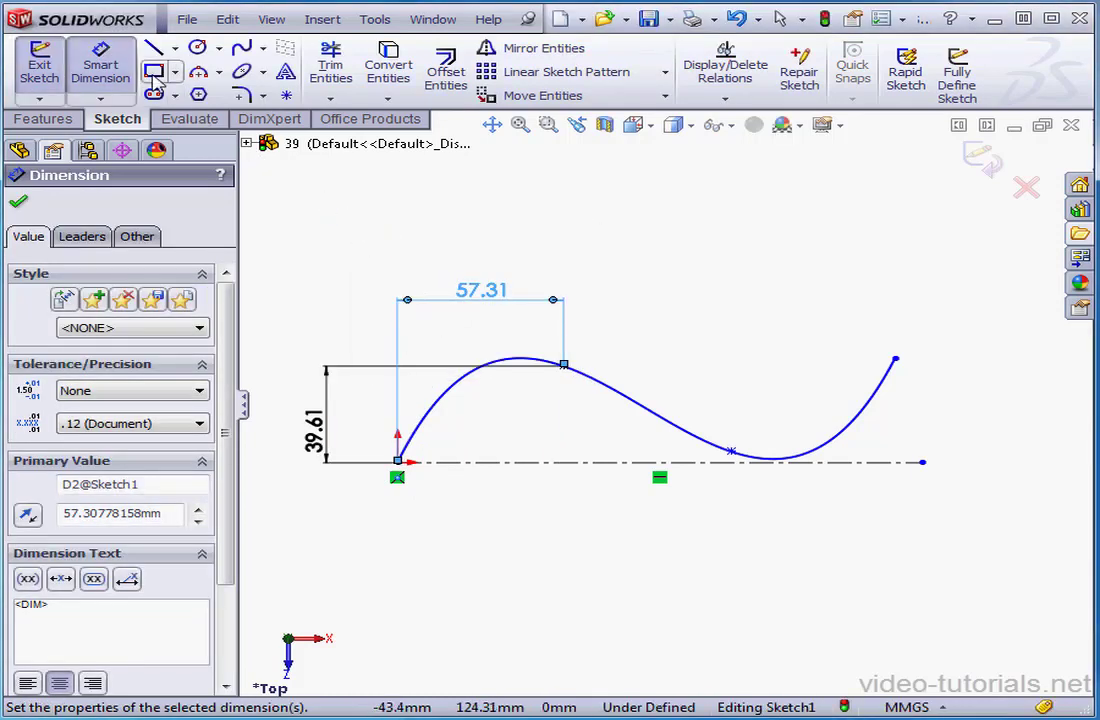
left_click(88, 78)
Select the spline's second intermediate point and lengthen its tangent handle along the curve, at an angle of about -21.6°
left_click(548, 125)
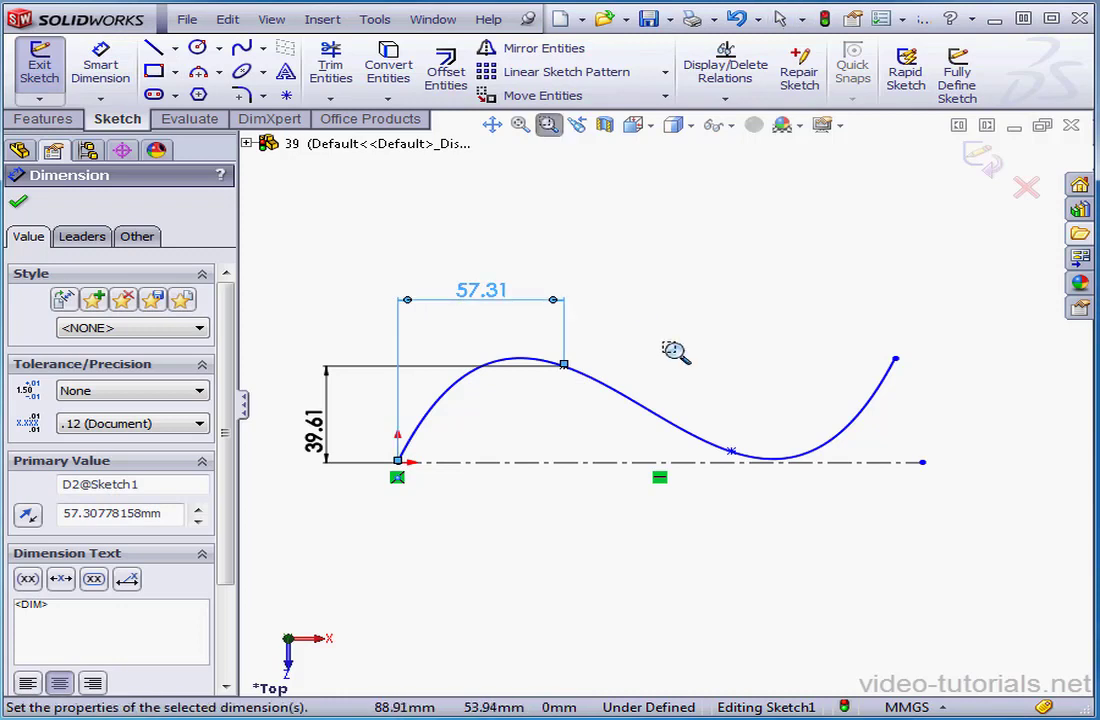
mouse_move(592, 328)
left_mouse_down()
mouse_move(752, 528)
mouse_move(776, 506)
mouse_move(812, 520)
left_mouse_up()
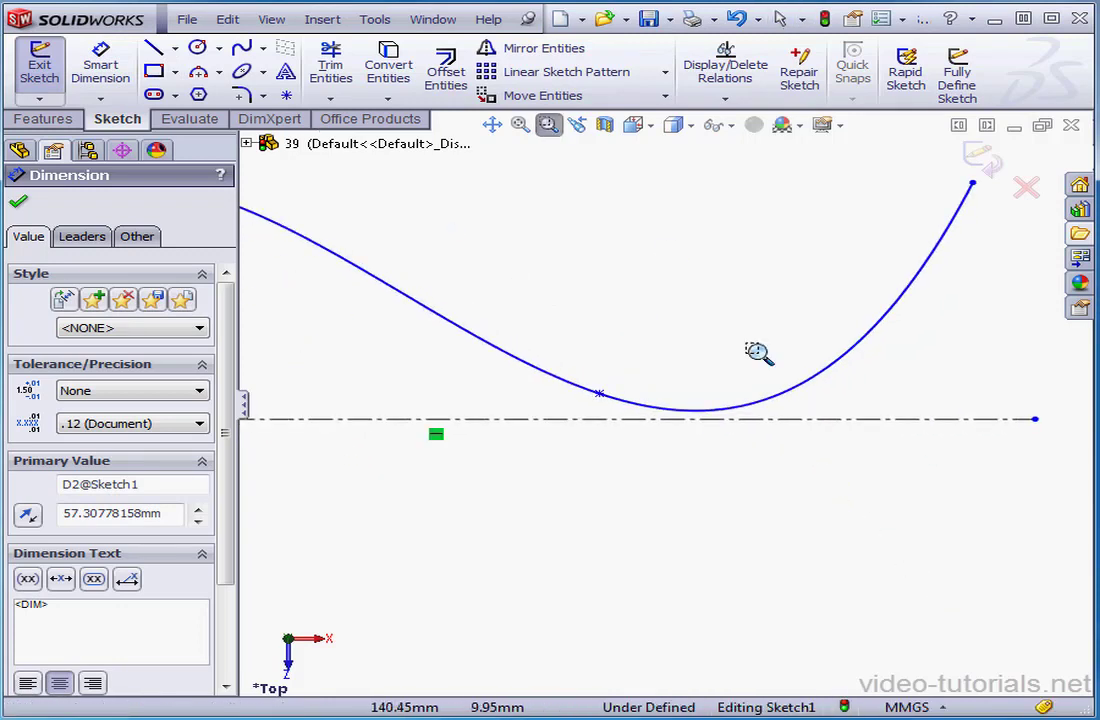
left_click(548, 125)
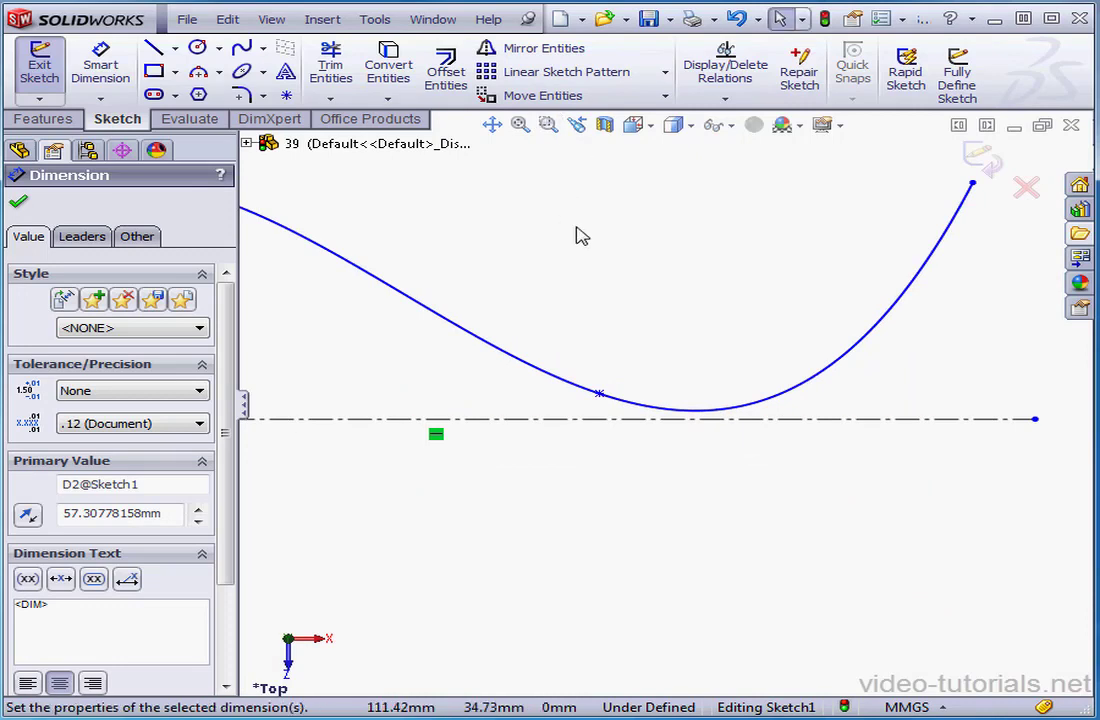
left_click(599, 394)
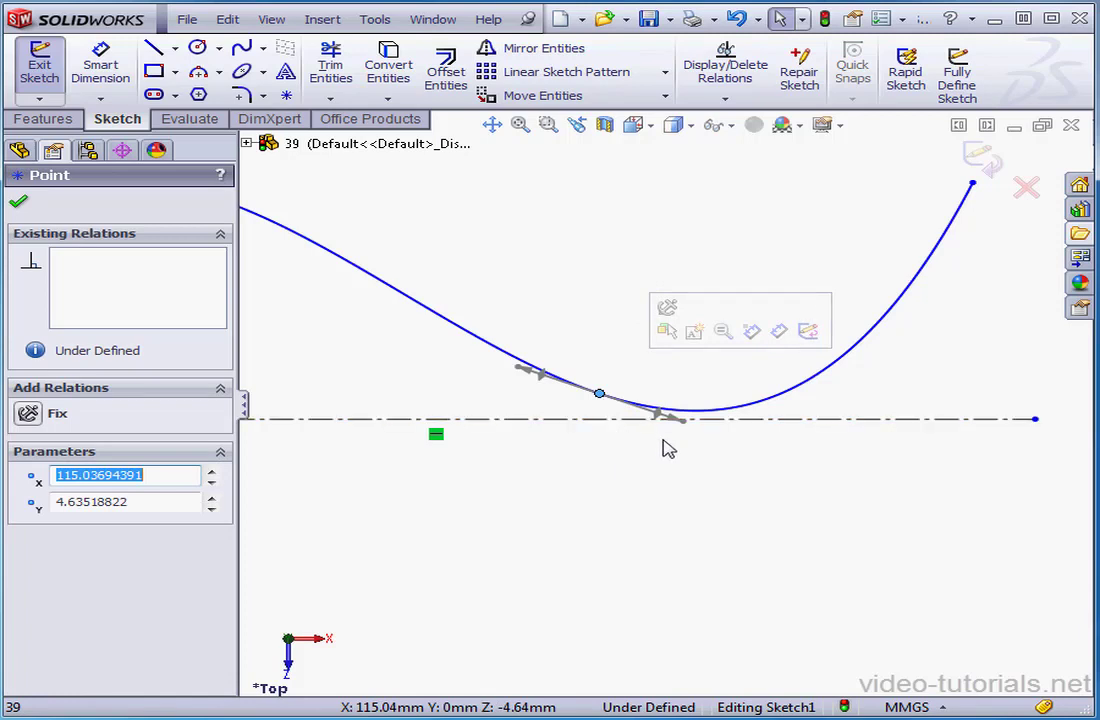
left_click_drag(673, 422, 705, 428)
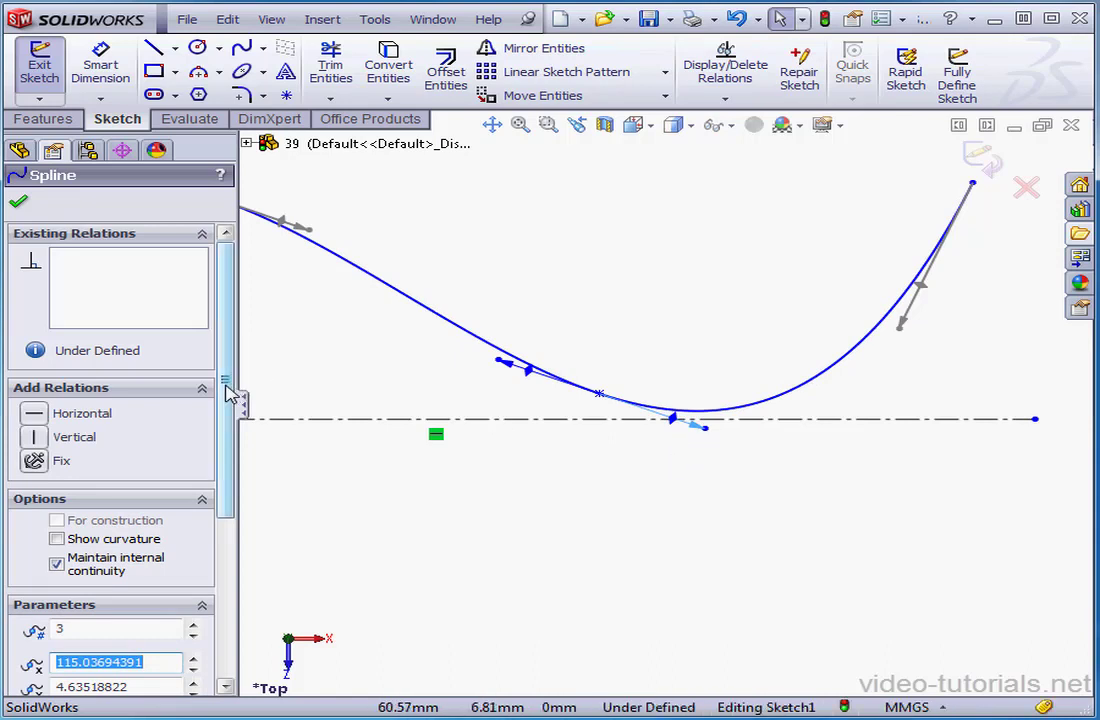
Turn tangent driving off and back on for the second intermediate spline point's handle
left_click_drag(230, 393, 222, 597)
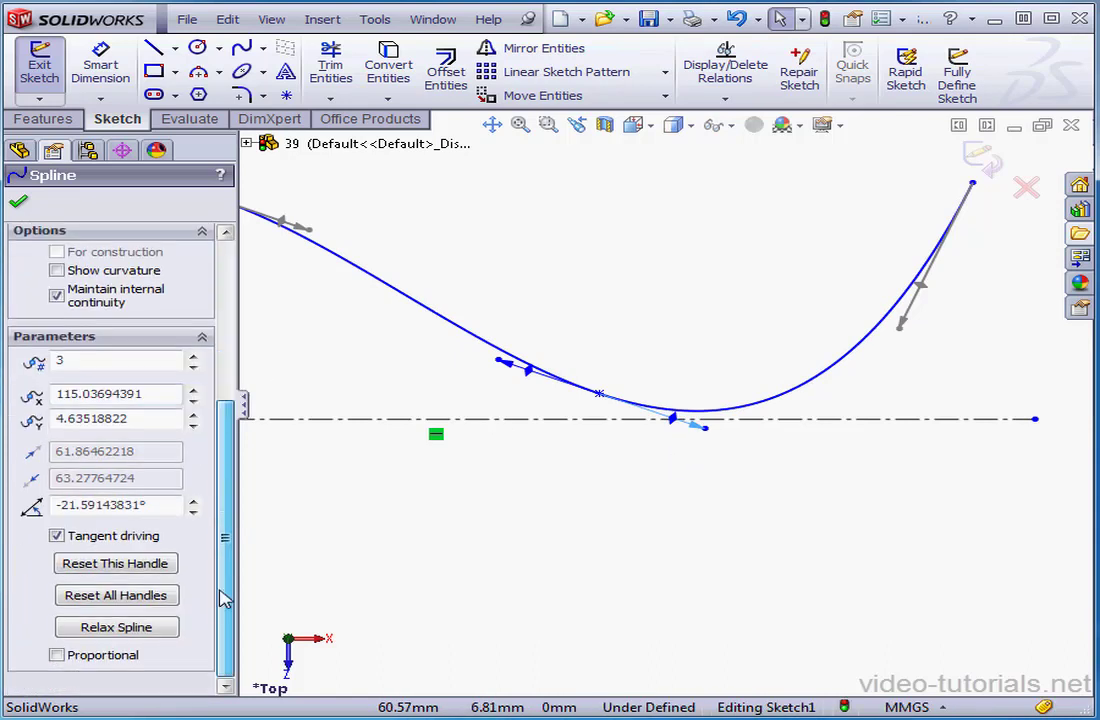
left_click(57, 537)
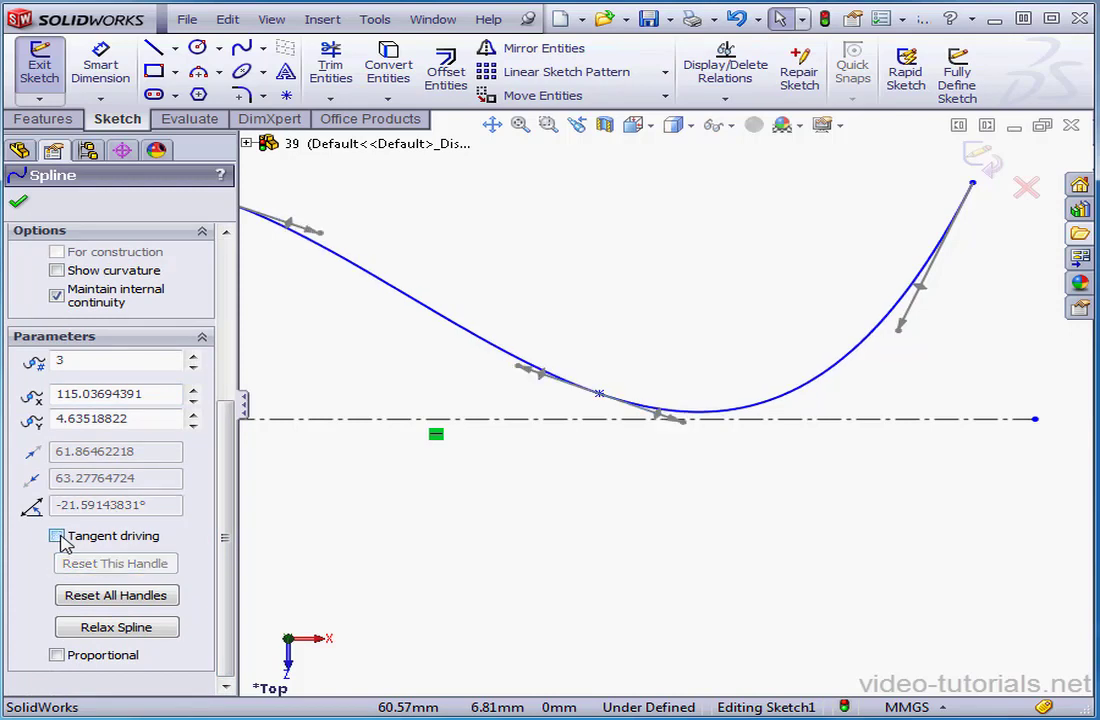
left_click(57, 536)
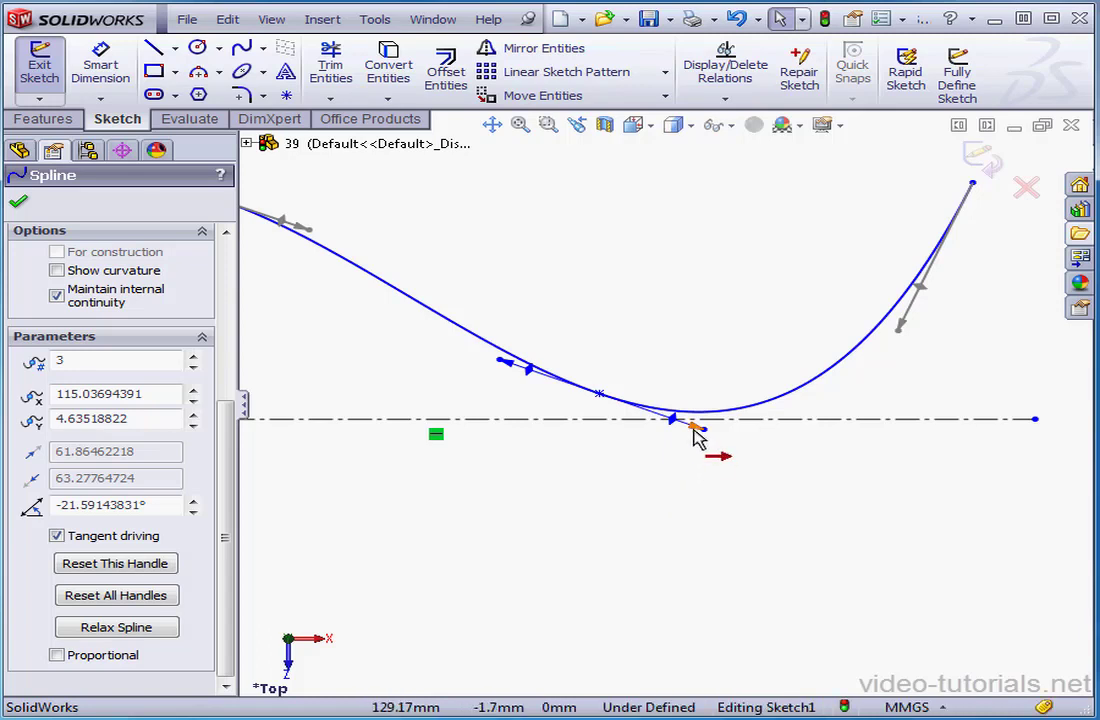
Adjust the tangent magnitude at the second intermediate spline point, shortening its handle with the arrow control
mouse_move(697, 438)
left_mouse_down()
mouse_move(730, 448)
mouse_move(692, 444)
mouse_move(703, 448)
left_mouse_up()
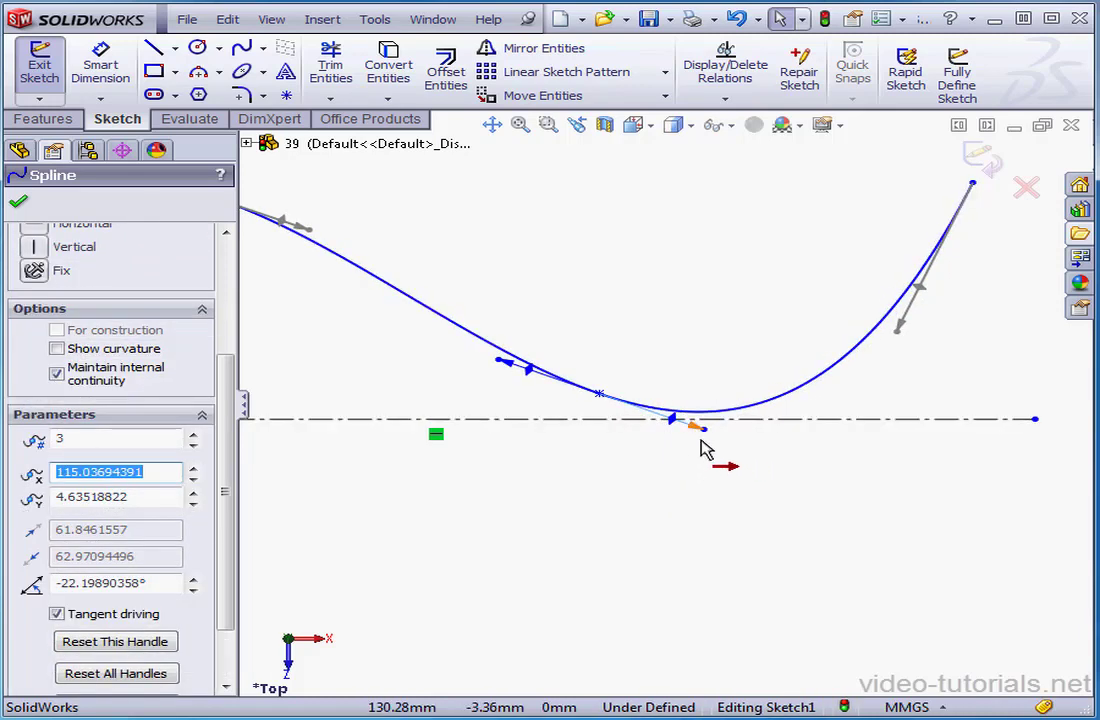
left_click(700, 456)
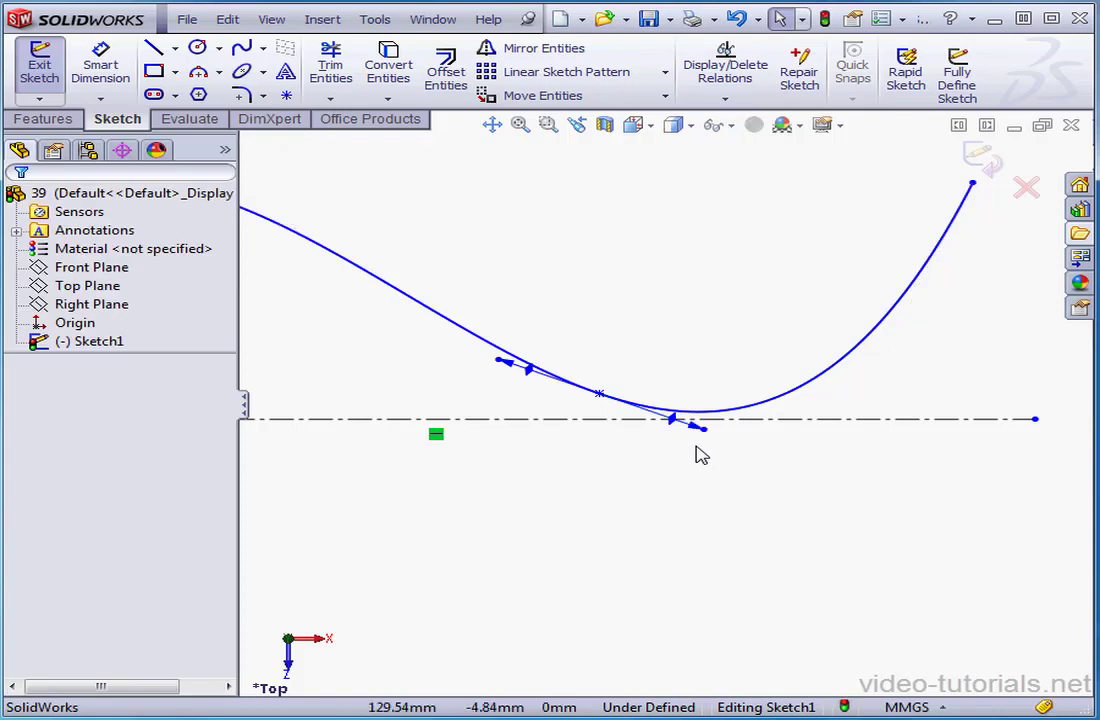
mouse_move(702, 432)
left_mouse_down()
mouse_move(735, 441)
mouse_move(690, 434)
left_mouse_up()
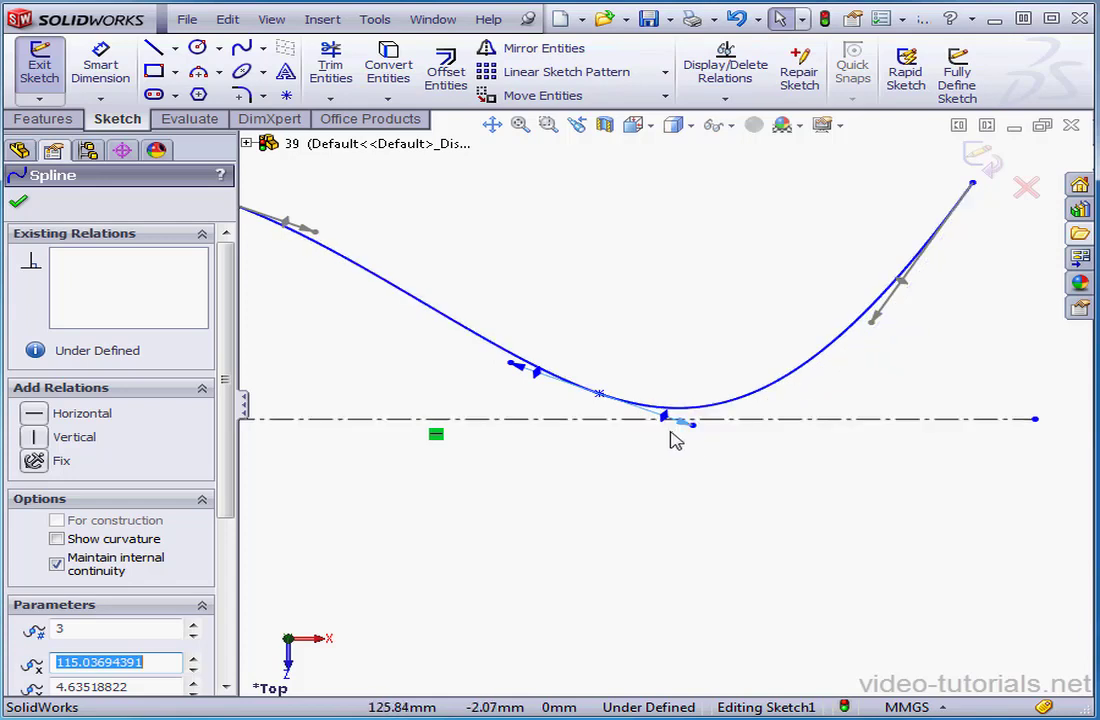
Rotate the second intermediate point's tangent handle, then adjust its angle and length together to about -14.4° using the endpoint control
mouse_move(670, 421)
left_mouse_down()
mouse_move(682, 412)
mouse_move(660, 442)
mouse_move(680, 416)
left_mouse_up()
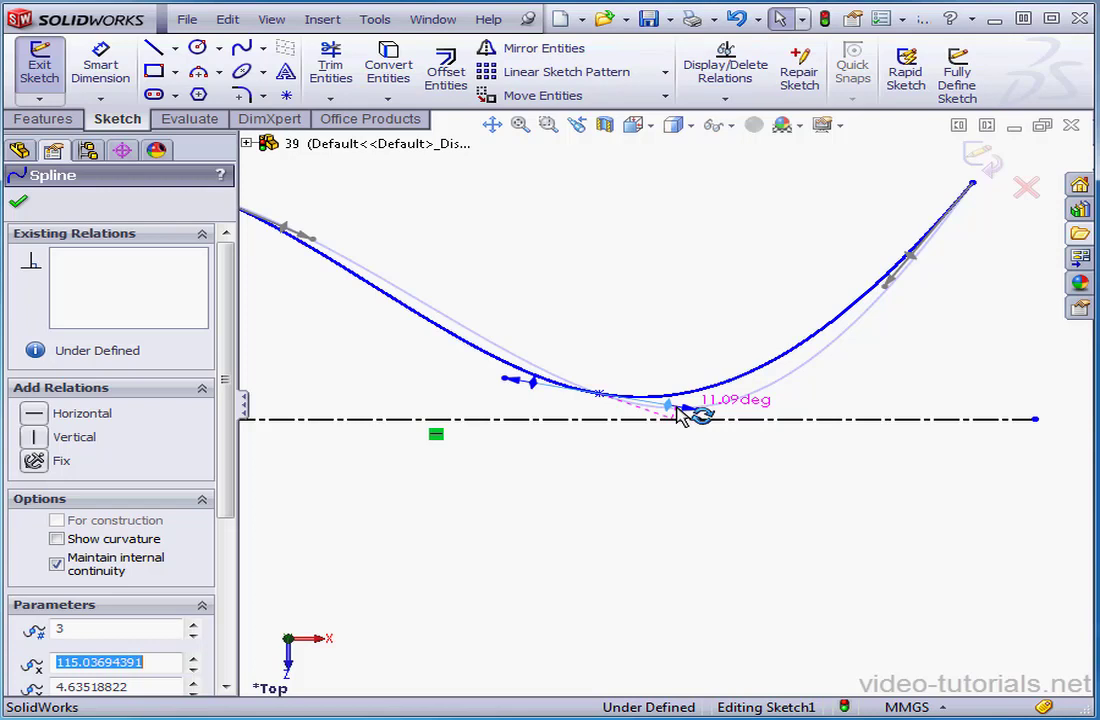
left_click_drag(680, 416, 720, 420)
key("Escape")
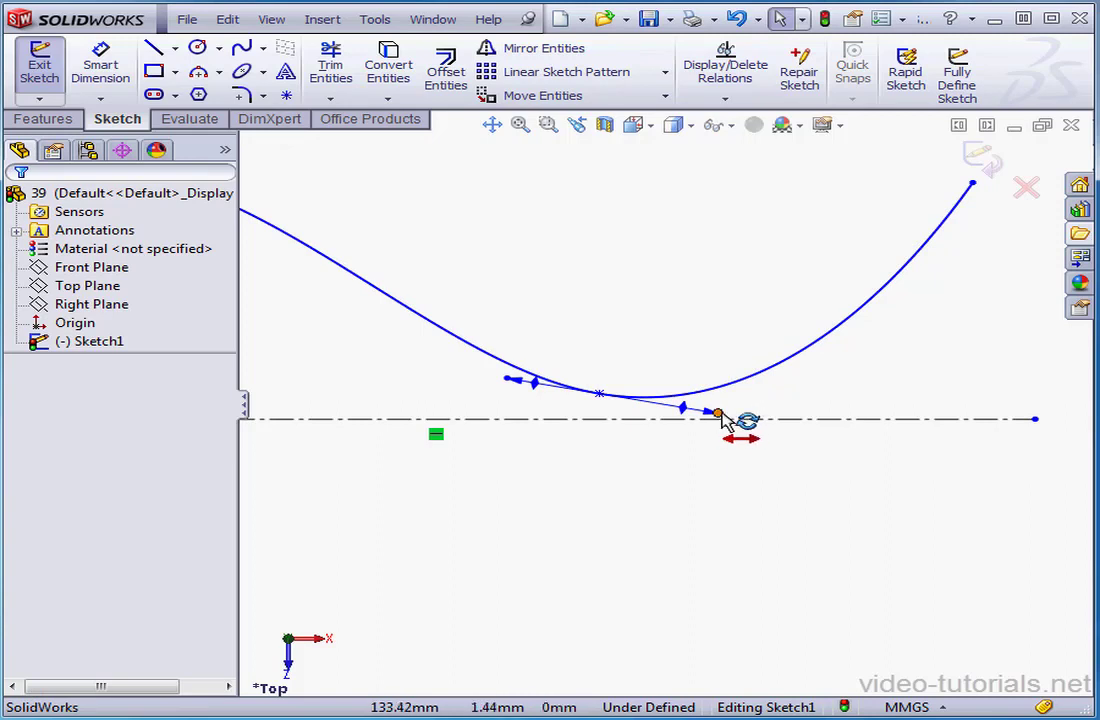
mouse_move(717, 412)
left_mouse_down()
mouse_move(782, 428)
mouse_move(685, 421)
mouse_move(746, 417)
mouse_move(728, 428)
left_mouse_up()
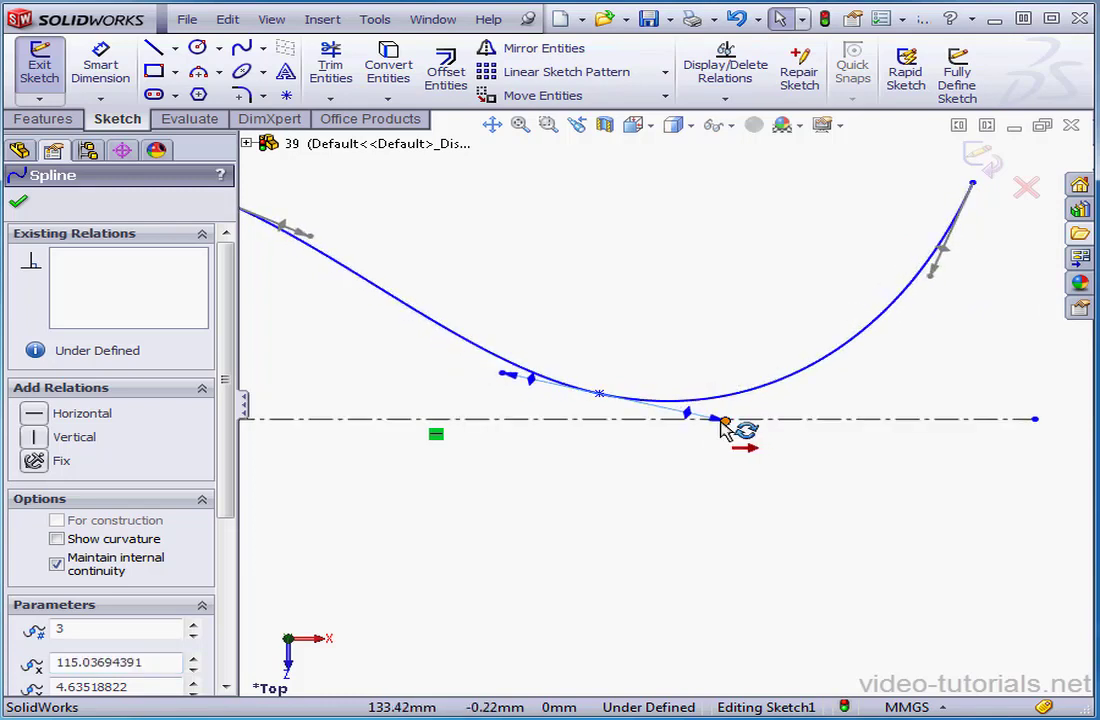
Reset the second intermediate spline point's handle and turn off its tangent driving
left_click_drag(232, 390, 236, 561)
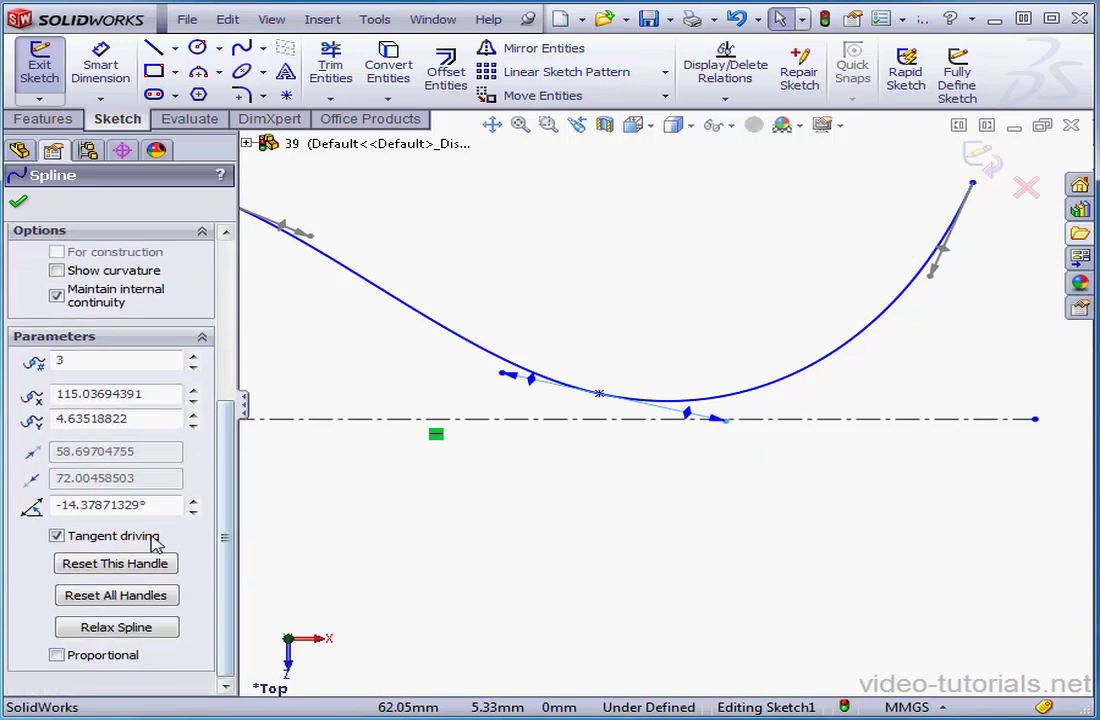
left_click(116, 564)
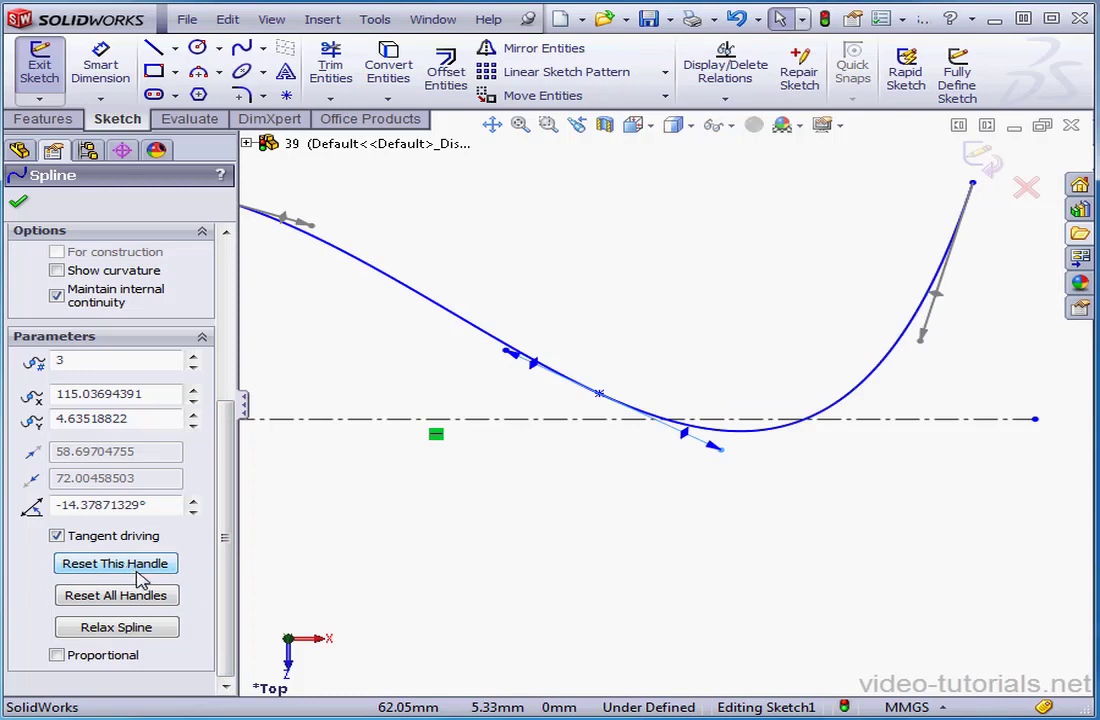
left_click(57, 537)
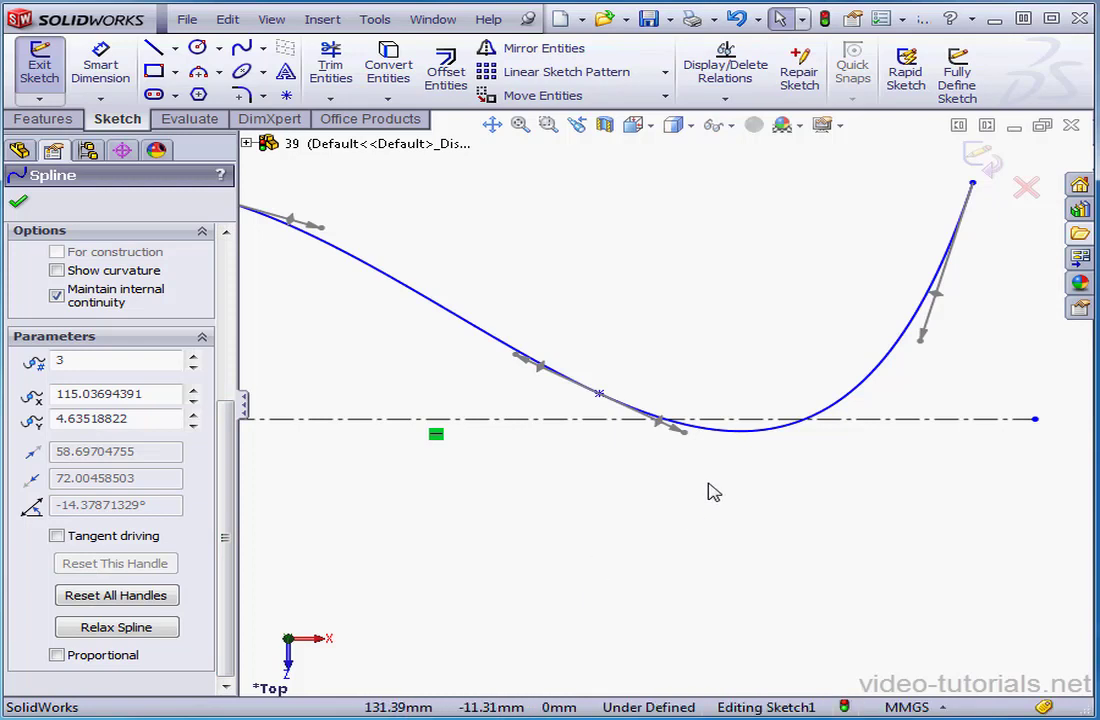
Reshape the spline with the second intermediate point's handle, lengthening it and turning it to about -7.3°
left_click_drag(686, 431, 727, 408)
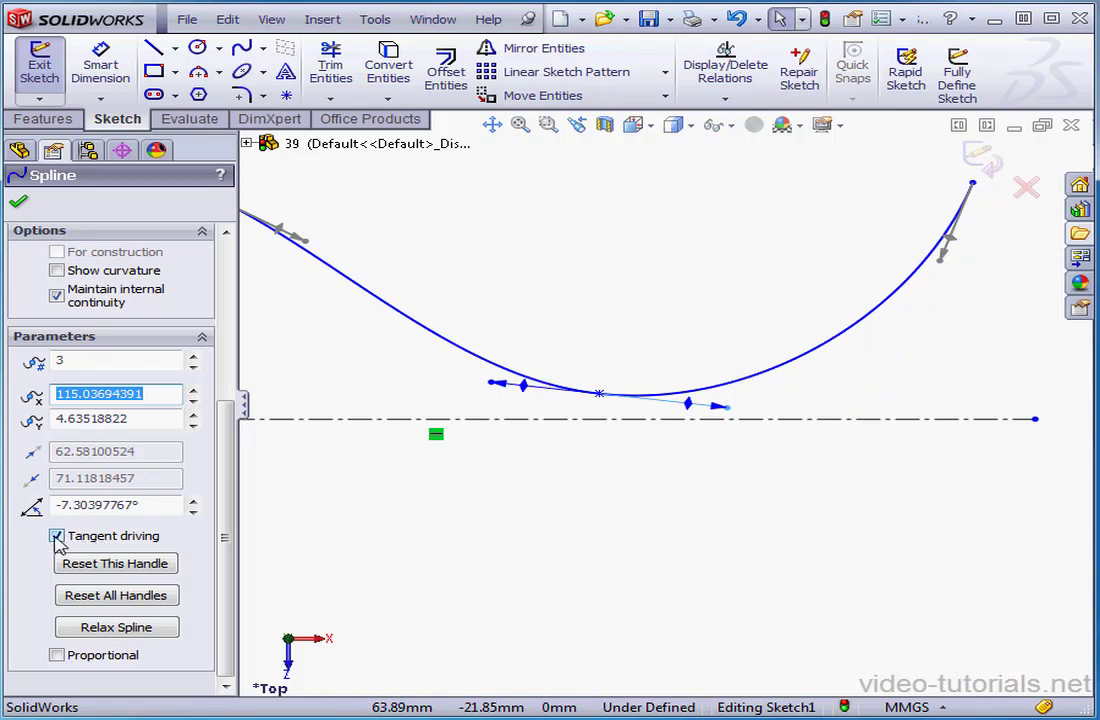
Dimension the angle between the second intermediate spline point's tangent handle and the centerline, setting it to 10°
left_click(110, 67)
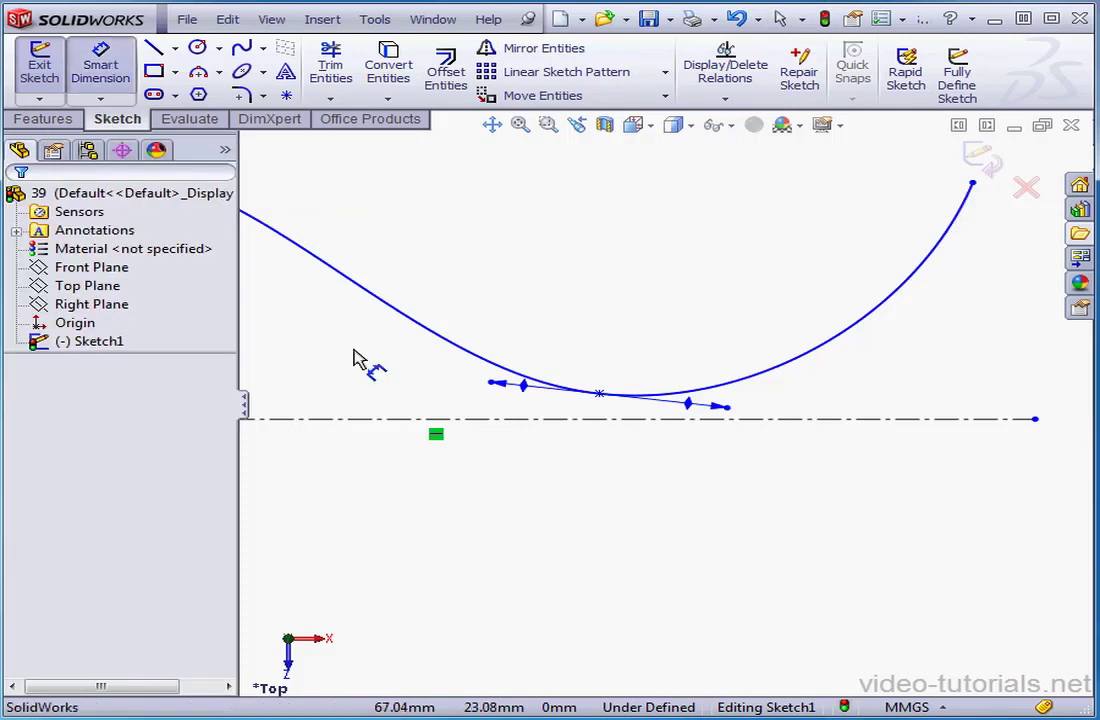
left_click(670, 428)
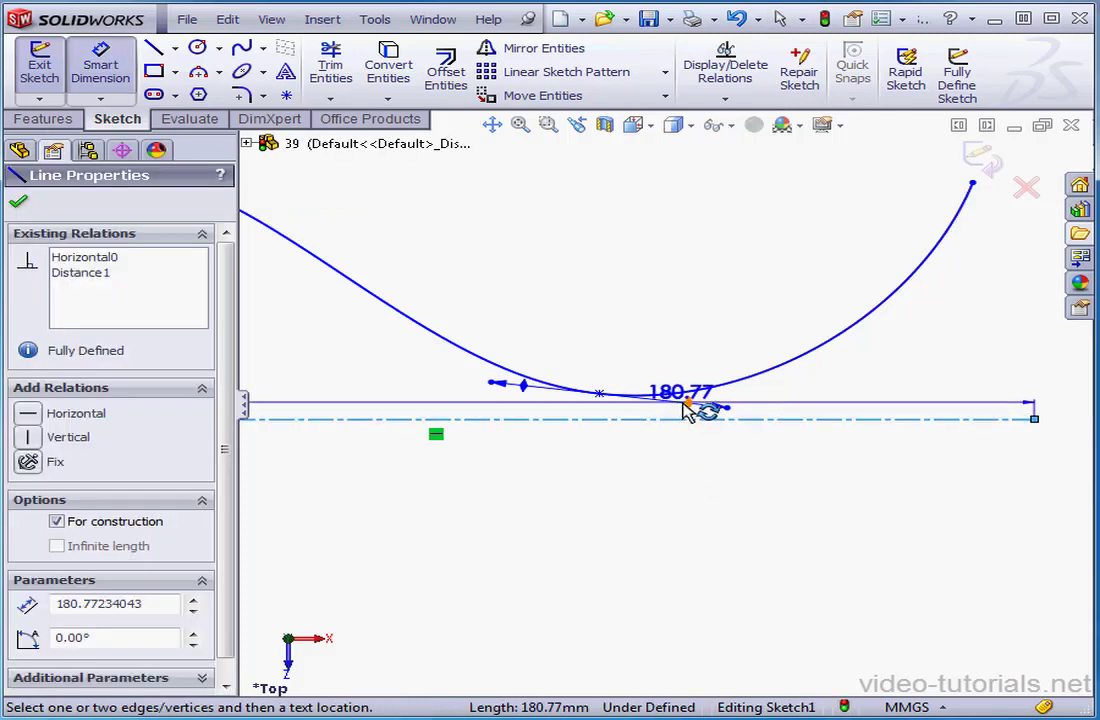
left_click(687, 400)
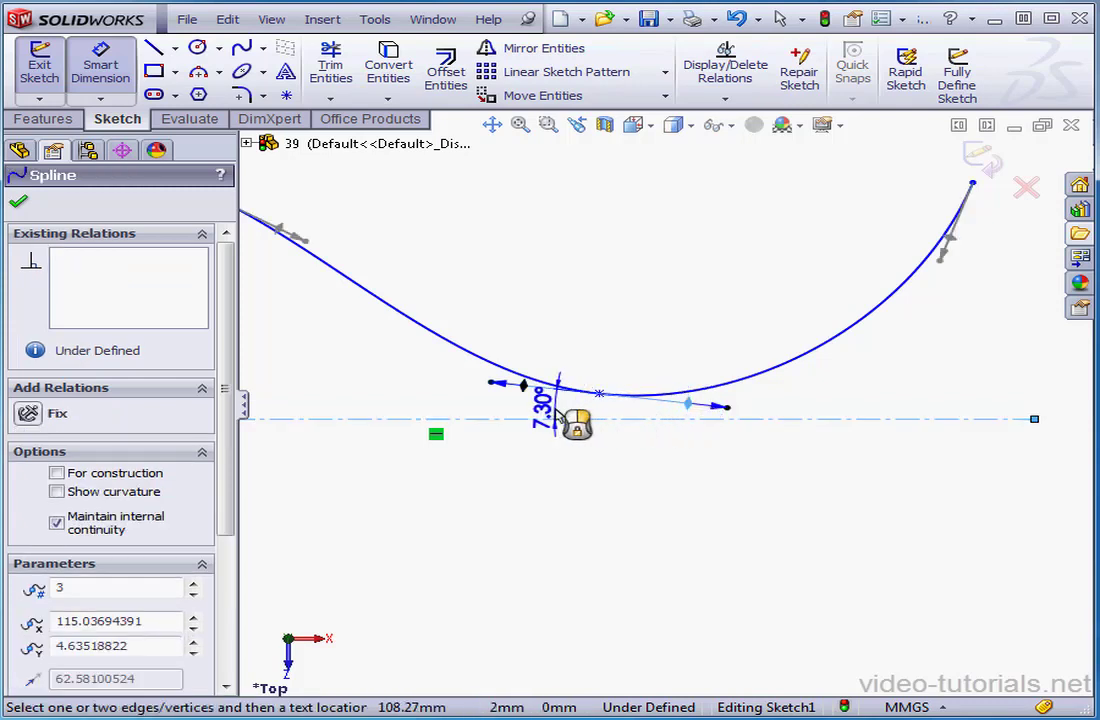
left_click(590, 422)
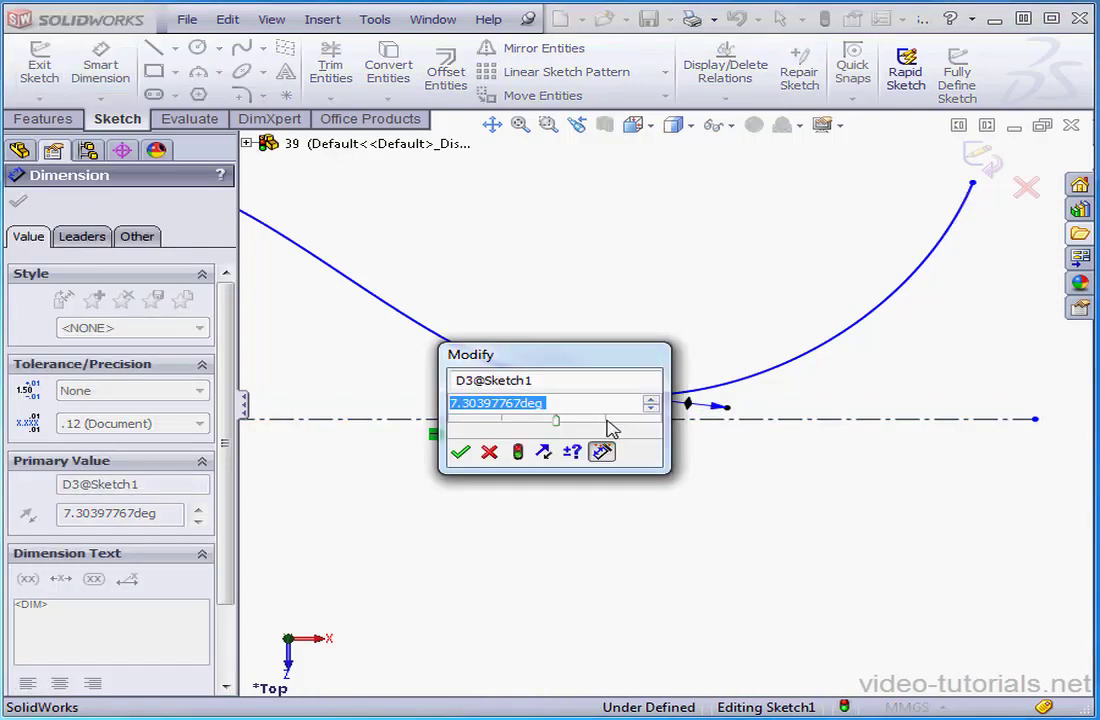
type("10")
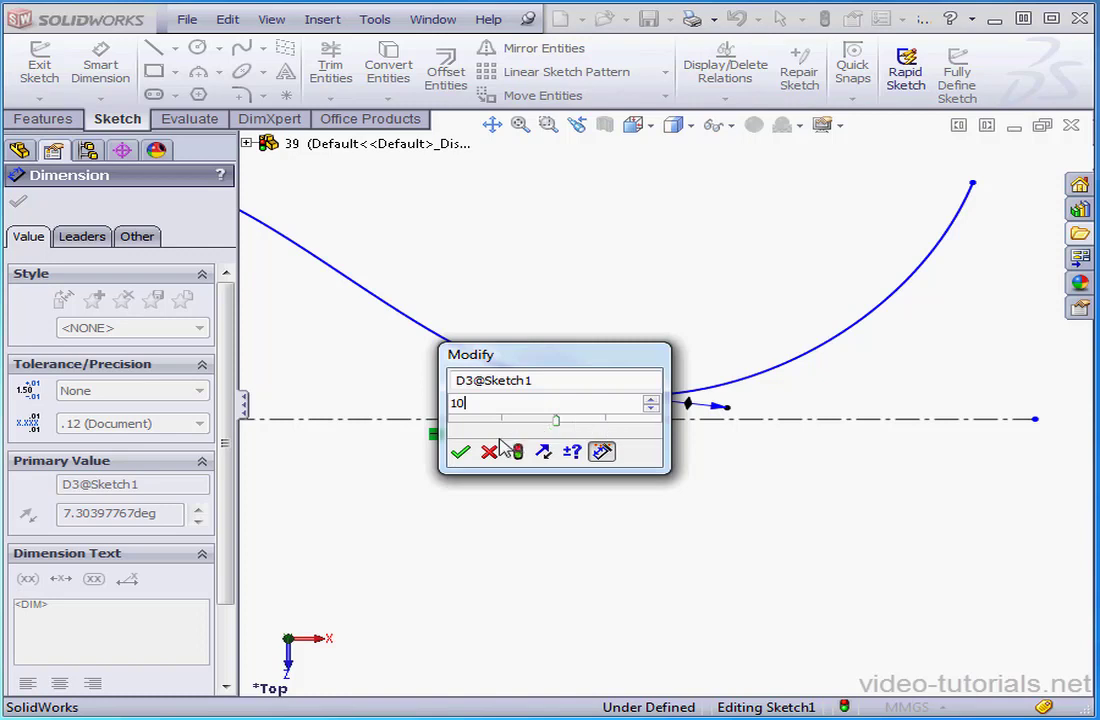
left_click(461, 454)
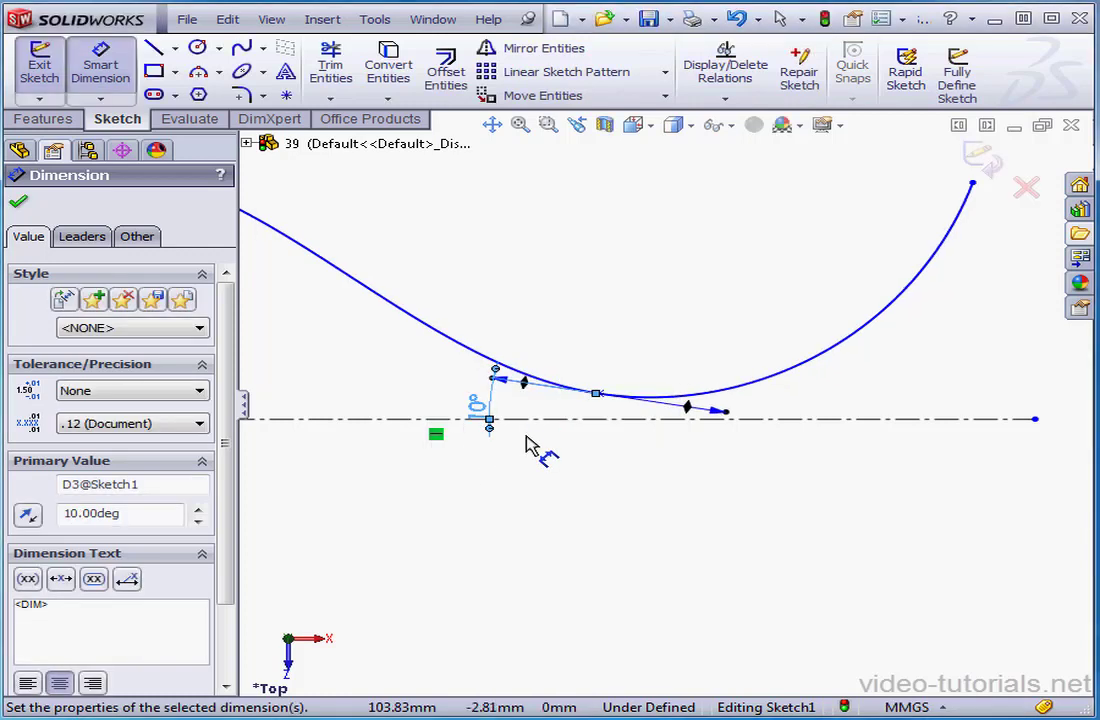
Dimension the tangent magnitude of the second intermediate point's handle, setting it to 140 mm
left_click(723, 418)
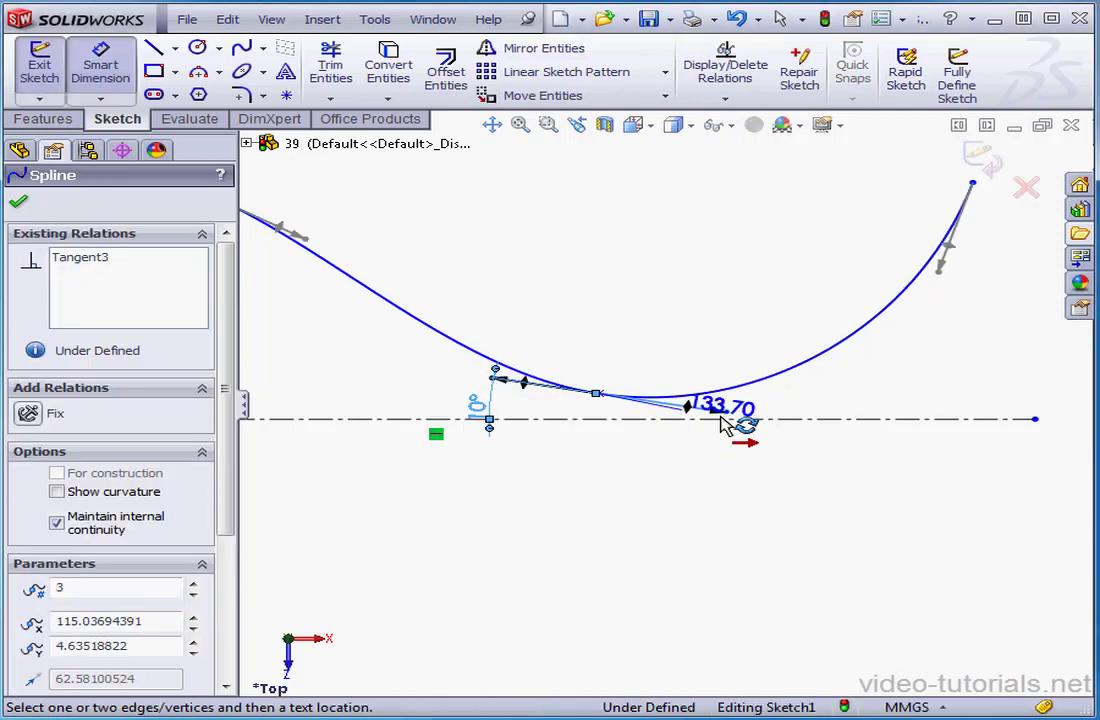
left_click(698, 338)
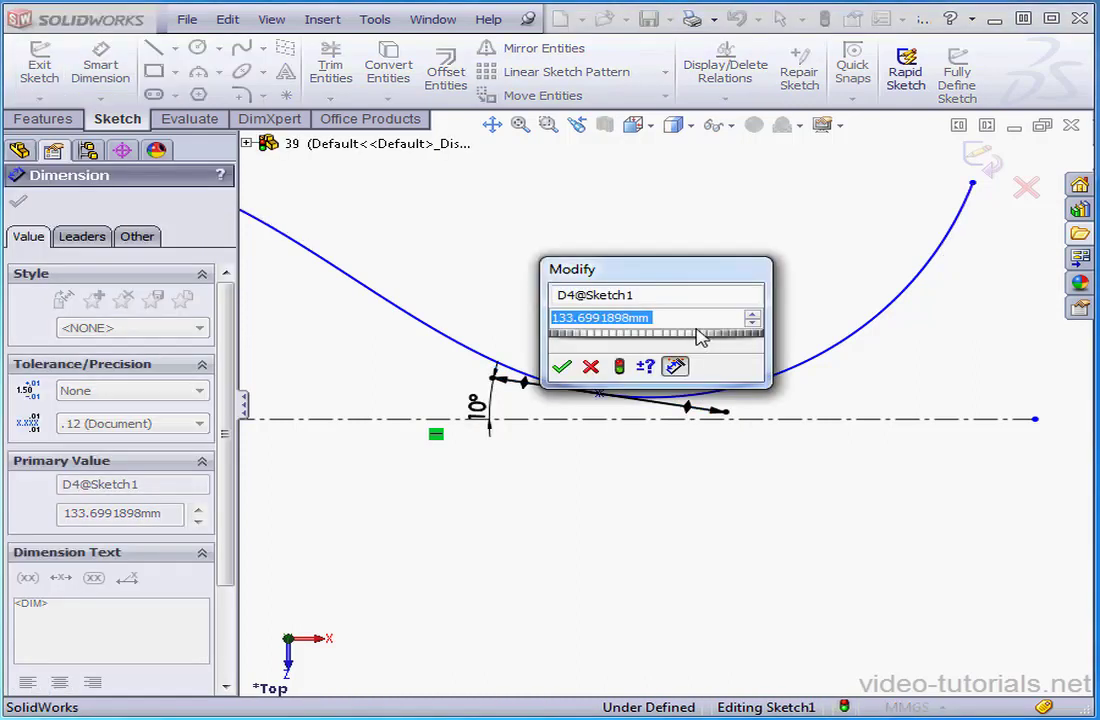
type("140")
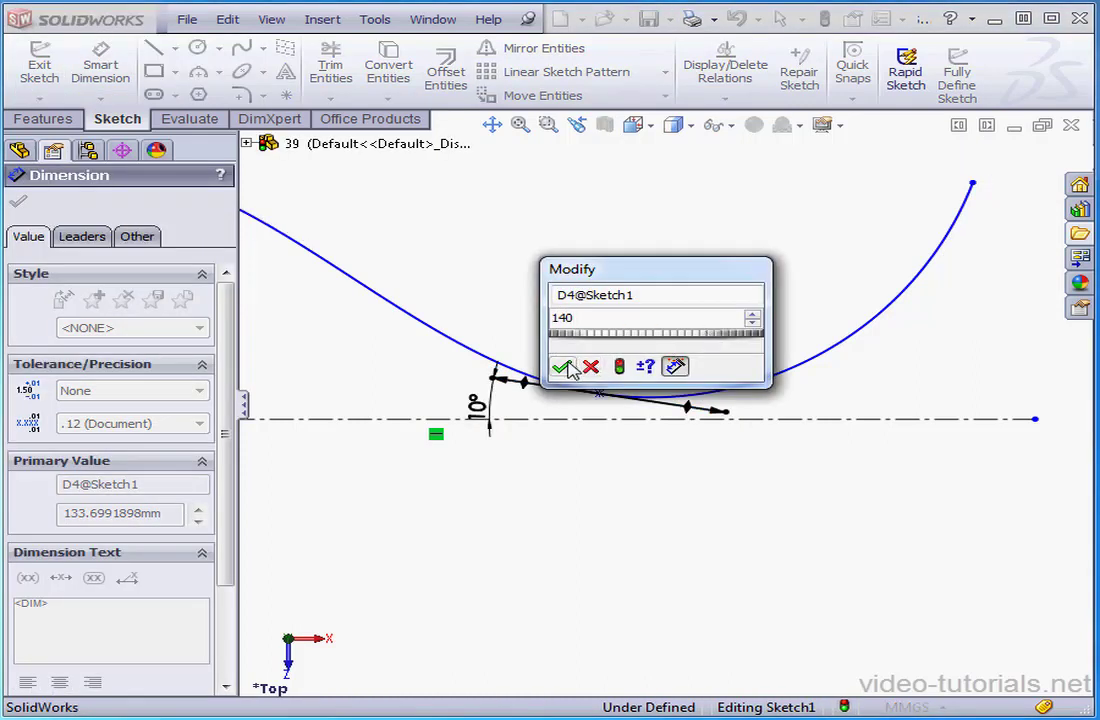
left_click(564, 367)
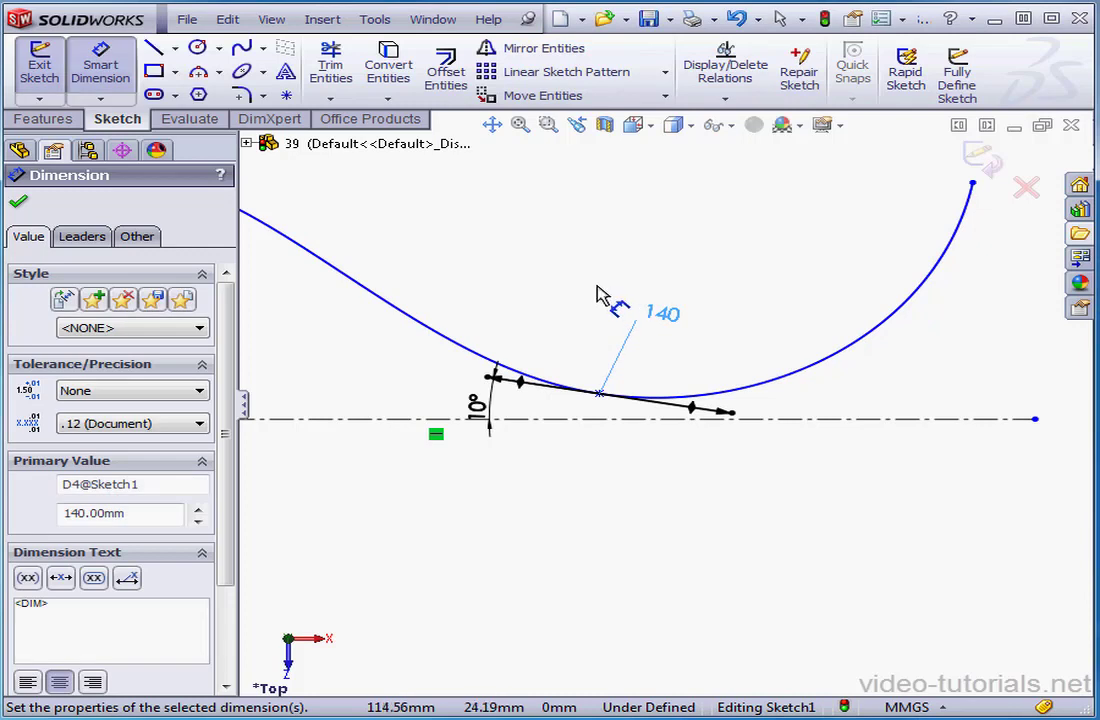
Apply Fully Define Sketch to all entities, using chain dimension schemes referenced to the origin in both directions
left_click(520, 126)
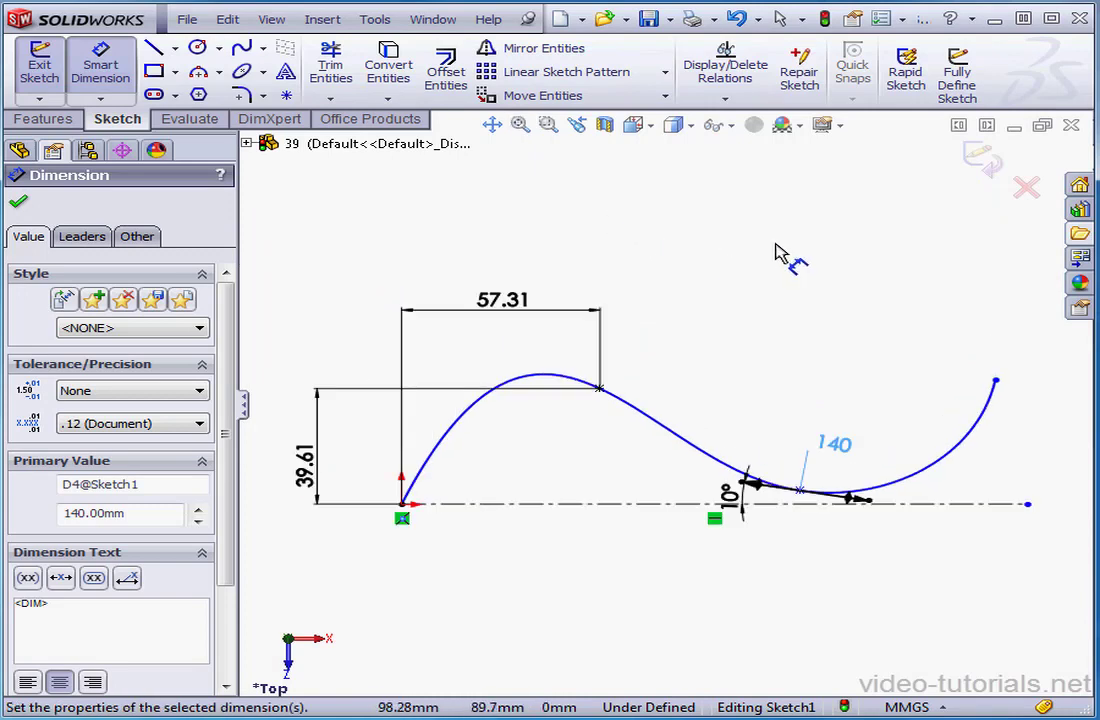
left_click(956, 85)
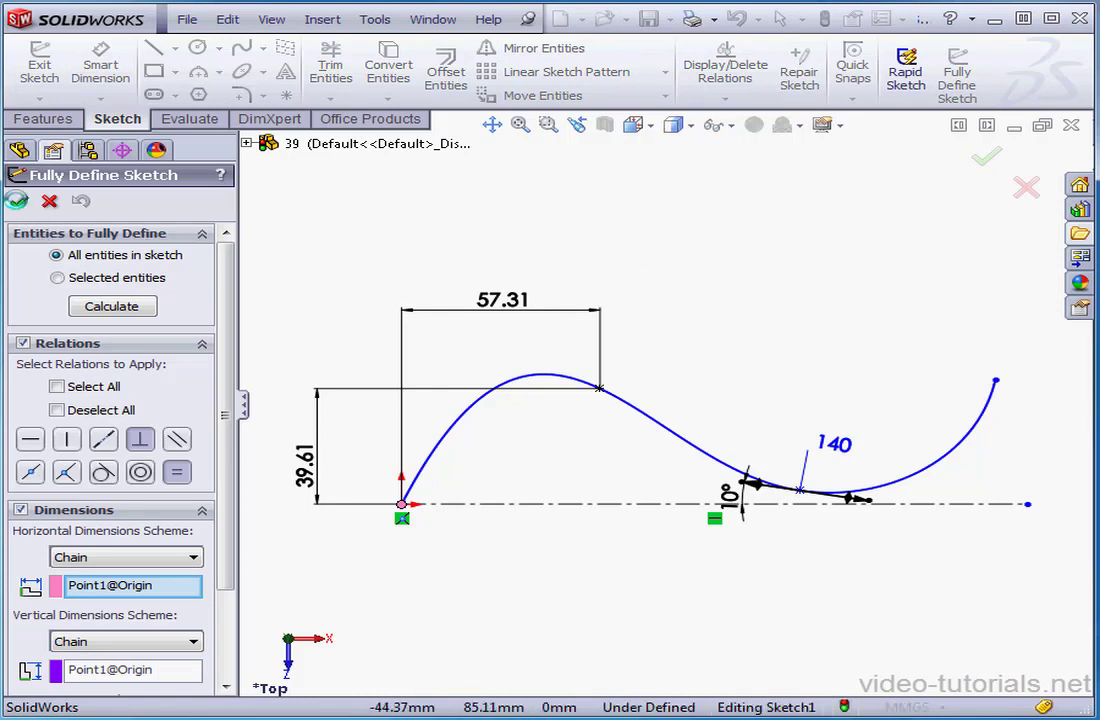
left_click(17, 200)
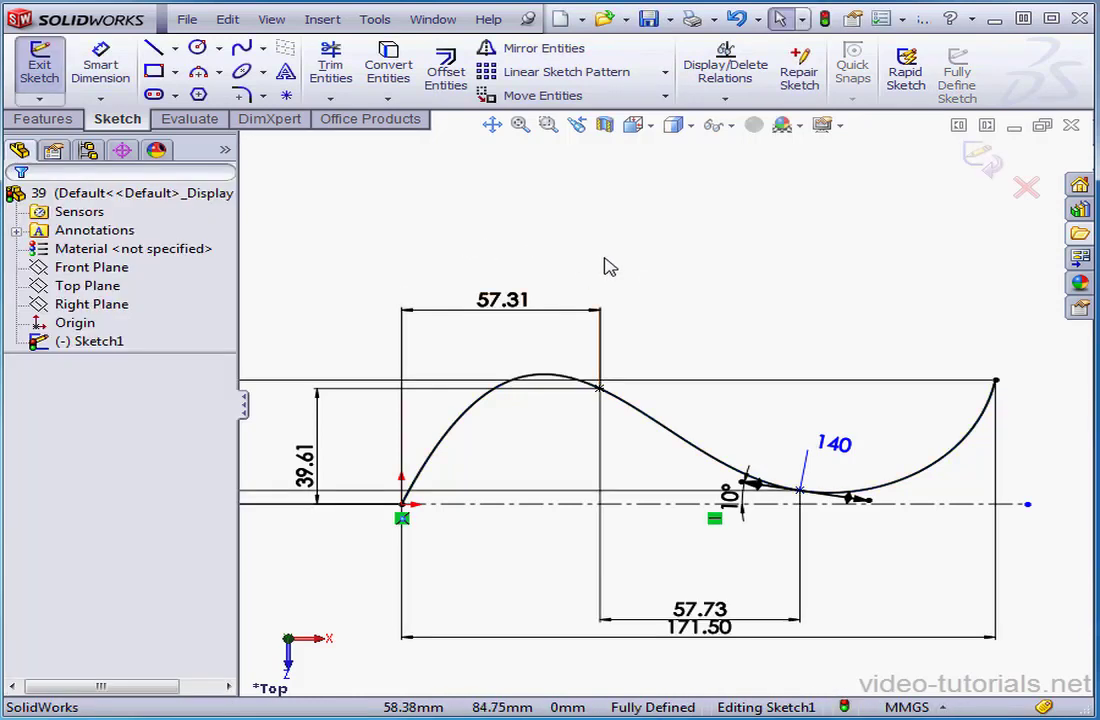